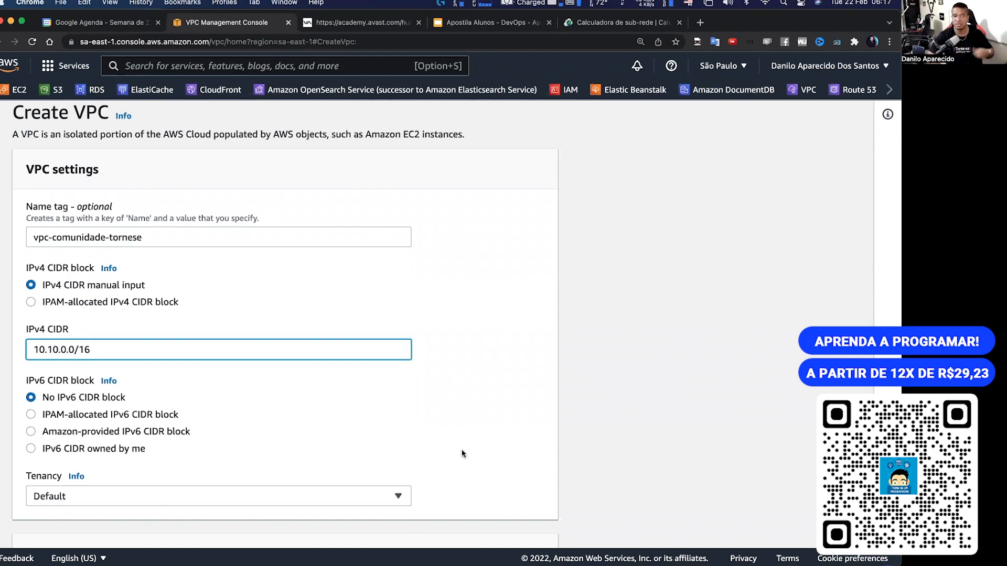
Set the new VPC's IPv4 CIDR block to 10.0.0.0/16
key(BackSpace)
key(BackSpace)
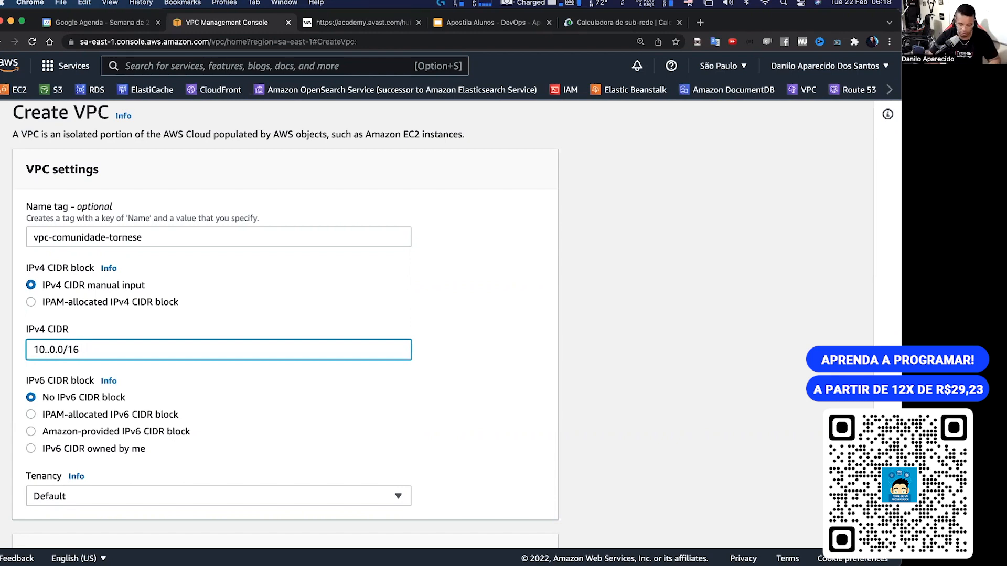
text(0)
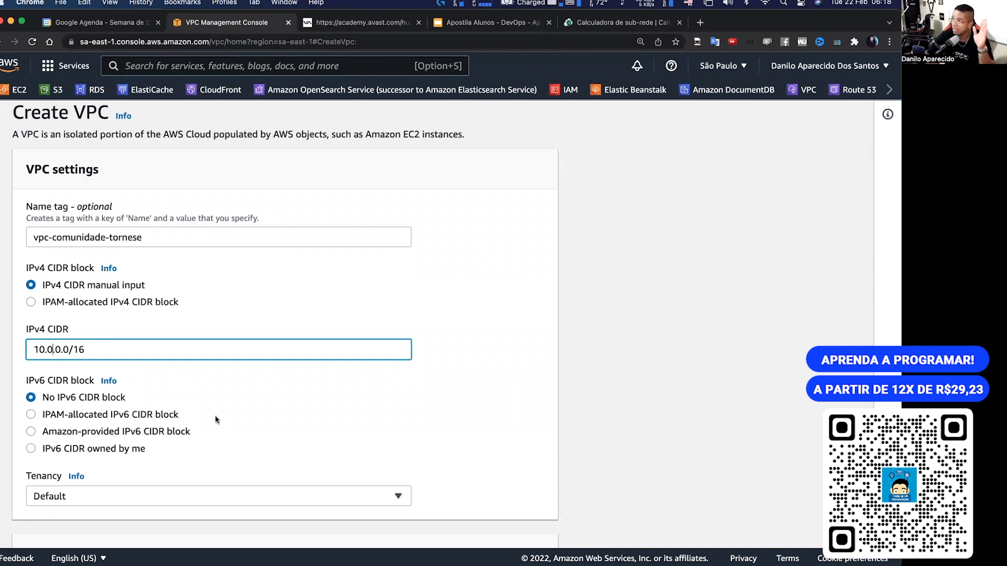
drag(33, 349, 83, 347)
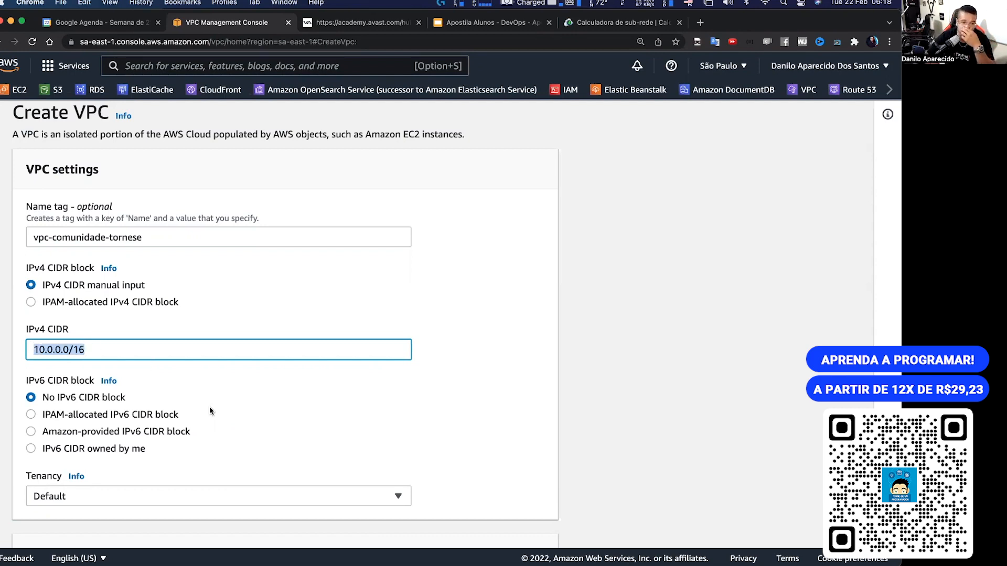
Review the VPC settings and tags for vpc-comunidade-tornese, and create the VPC
scroll(210, 408, down, 2)
scroll(209, 407, down, 5)
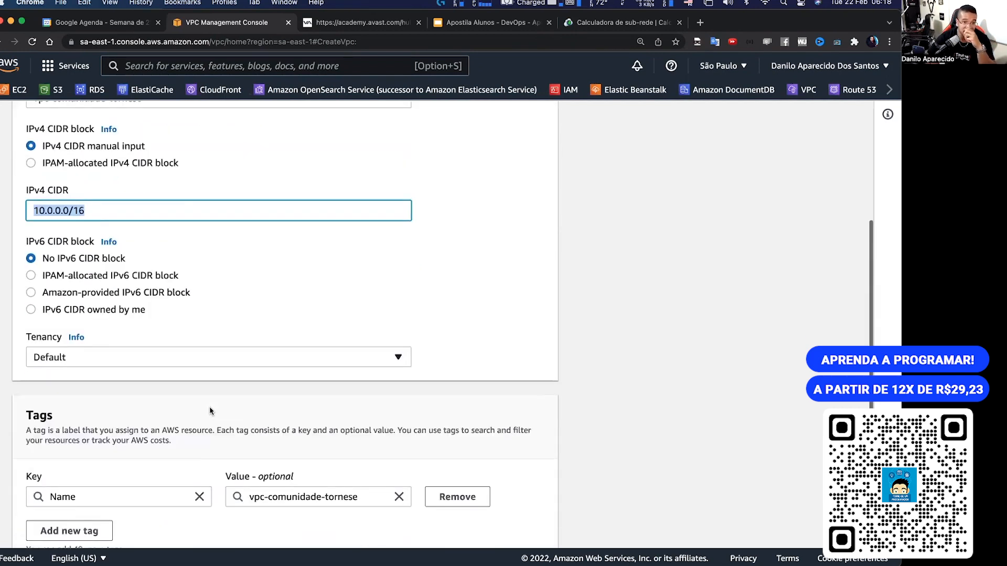
click(165, 325)
click(285, 300)
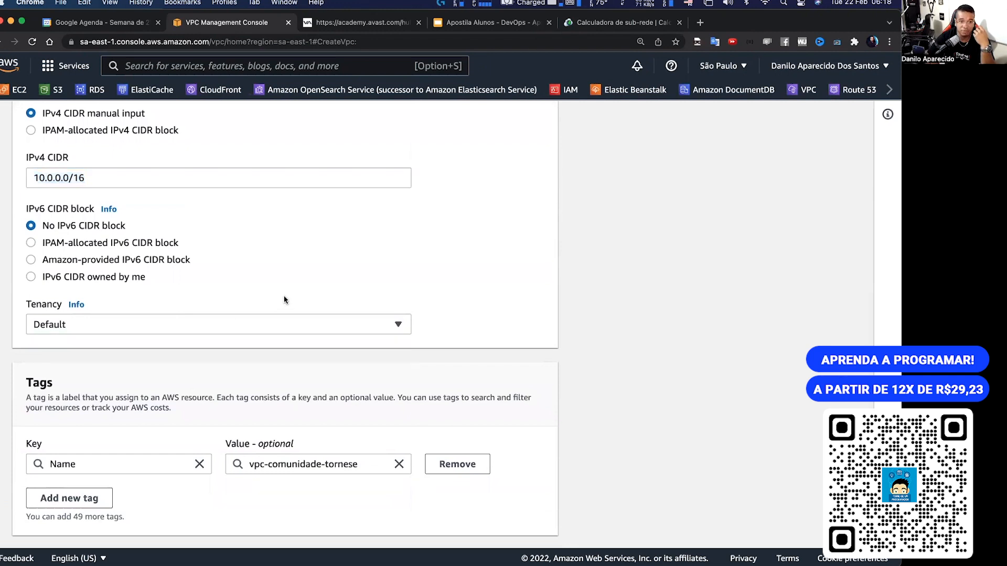
scroll(284, 298, down, 1)
click(109, 428)
click(575, 386)
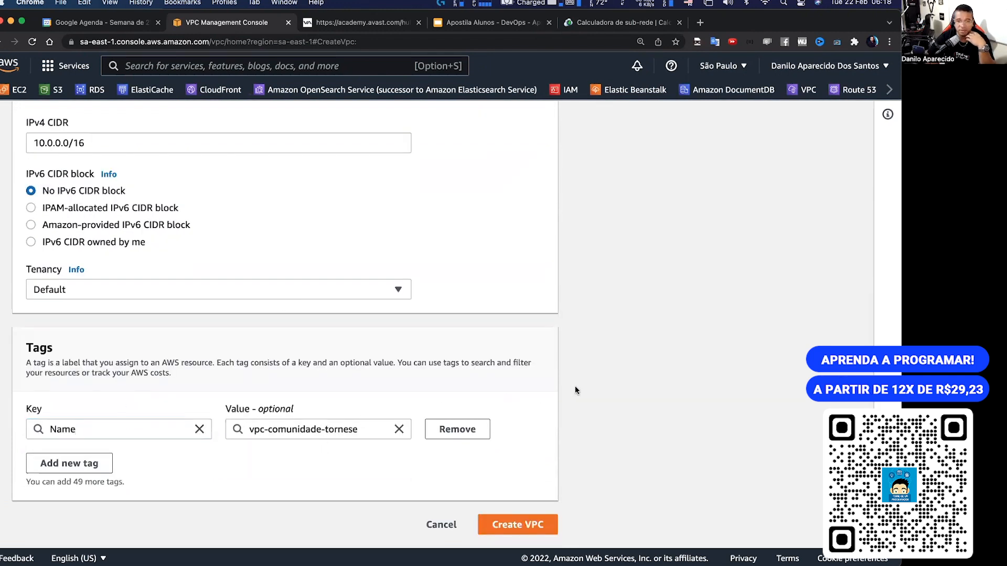
scroll(520, 382, up, 5)
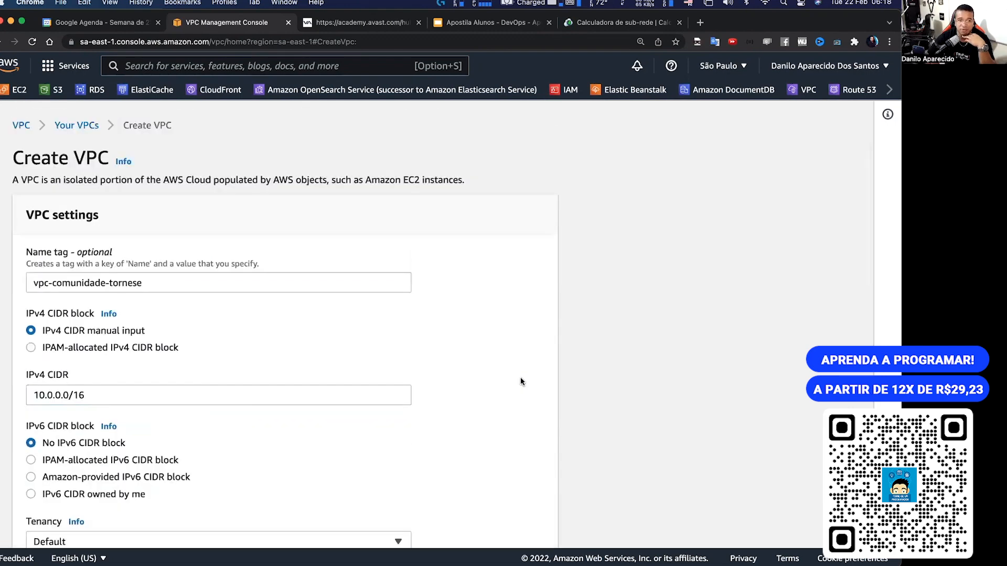
scroll(521, 379, down, 5)
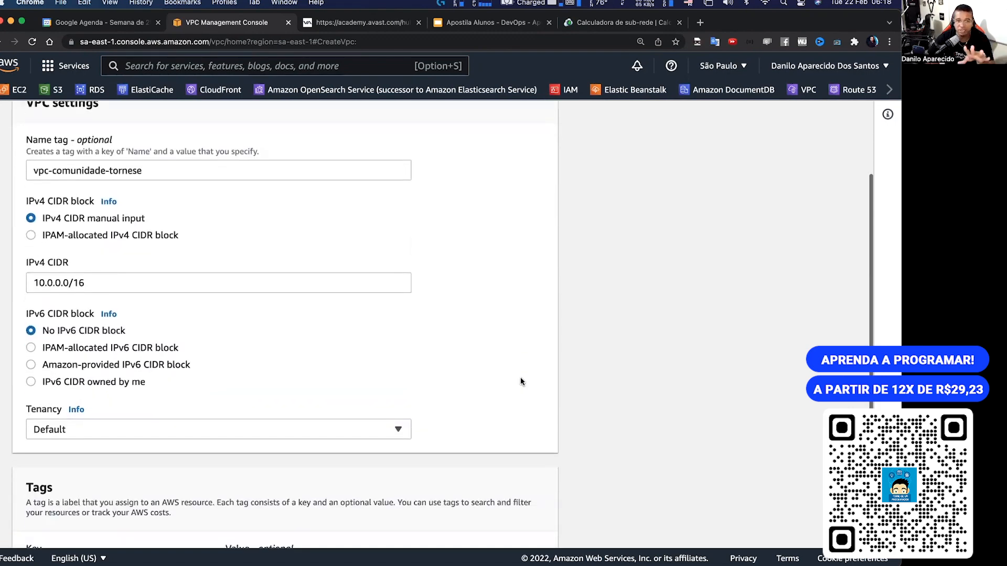
scroll(520, 377, down, 2)
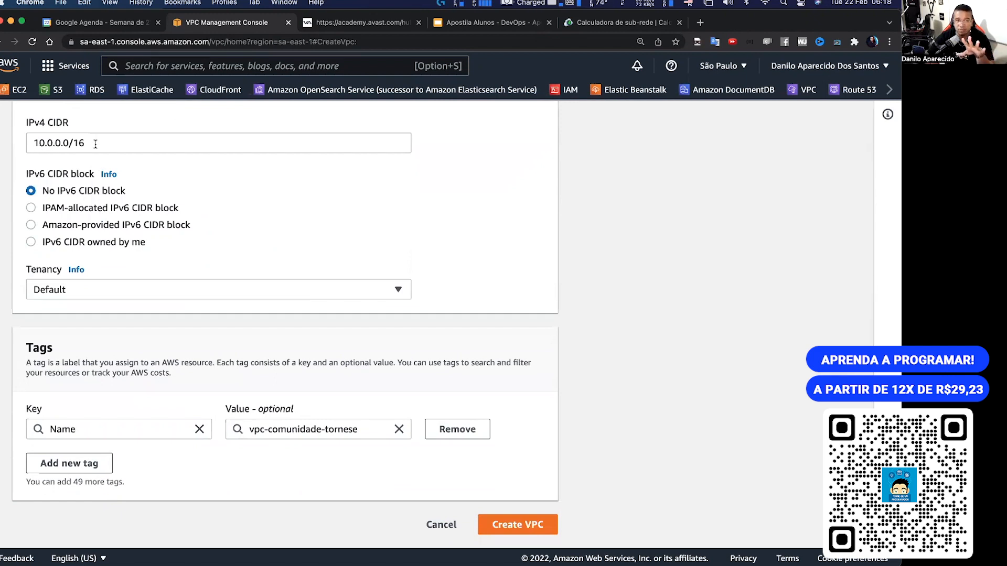
click(112, 142)
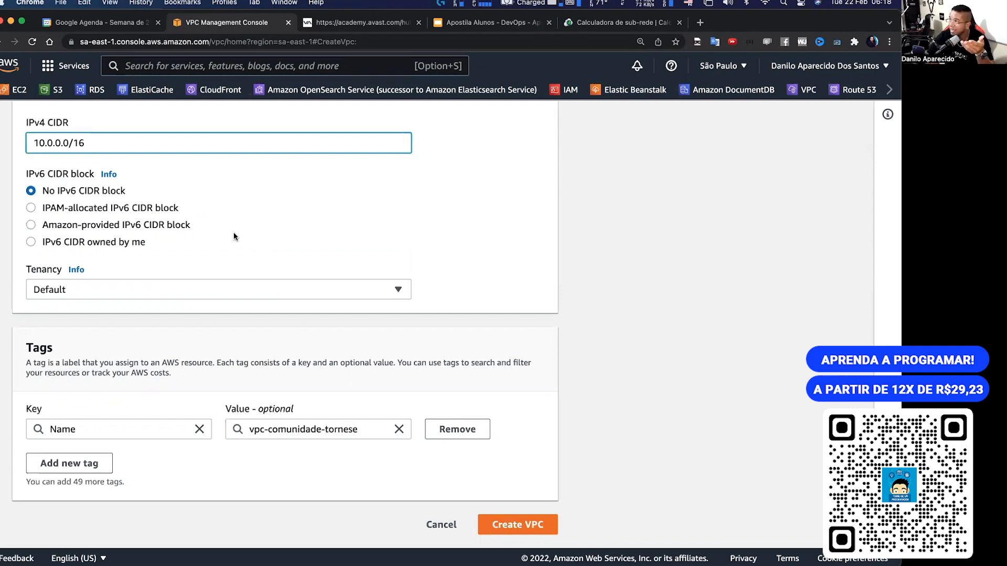
drag(34, 142, 87, 141)
click(47, 143)
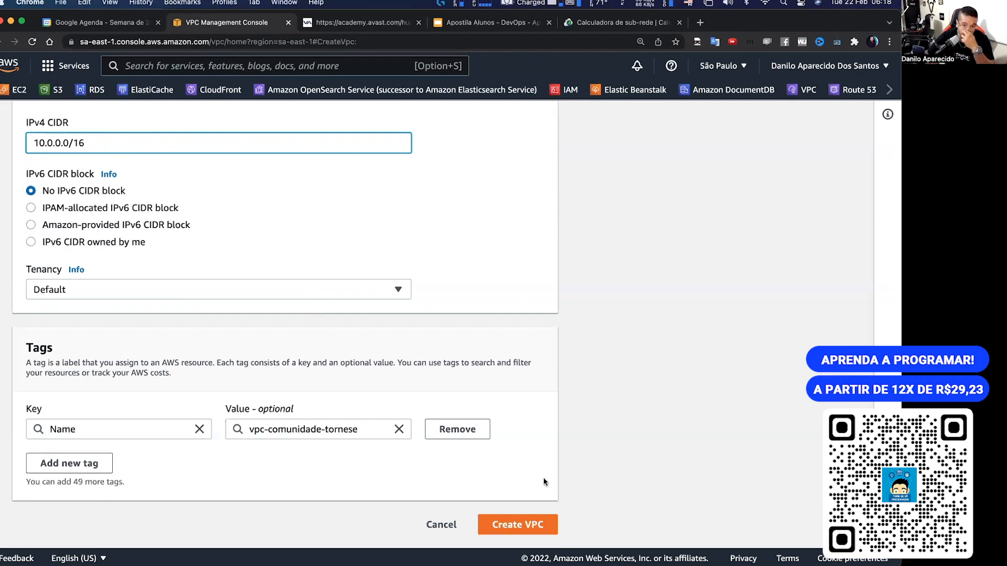
click(518, 525)
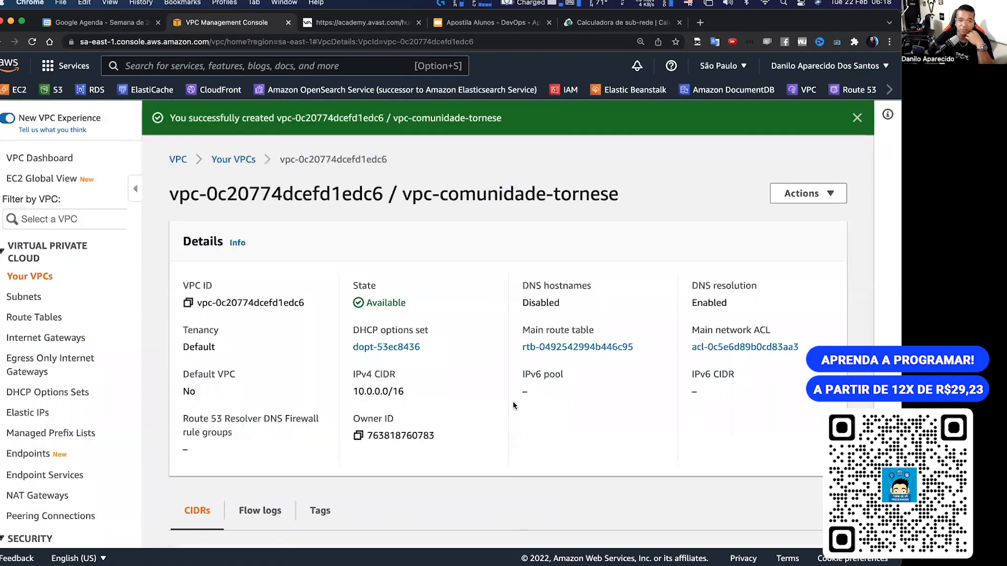
Examine the new VPC's details and its IPv4 and IPv6 CIDR associations
scroll(504, 365, down, 3)
scroll(505, 370, down, 5)
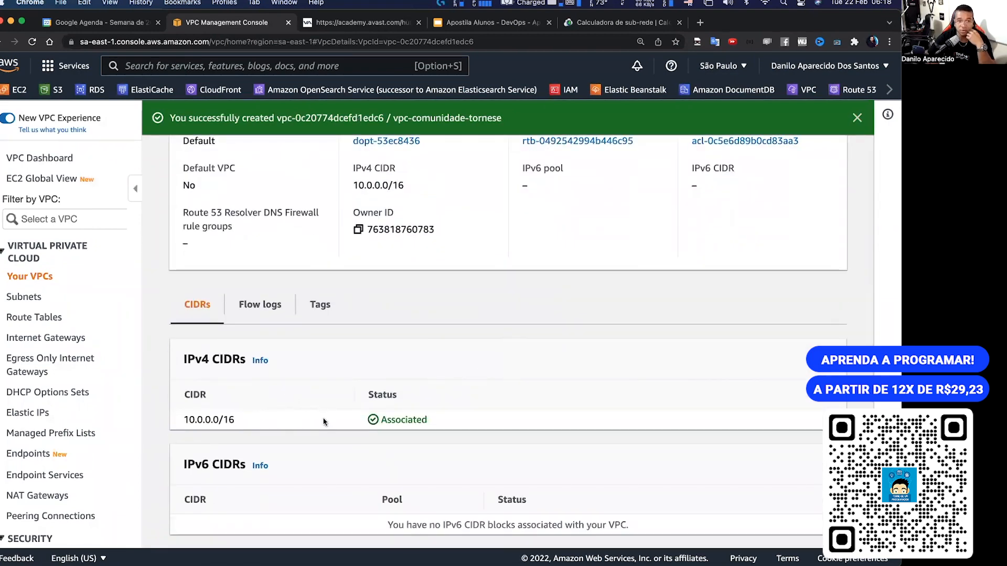
scroll(323, 421, up, 8)
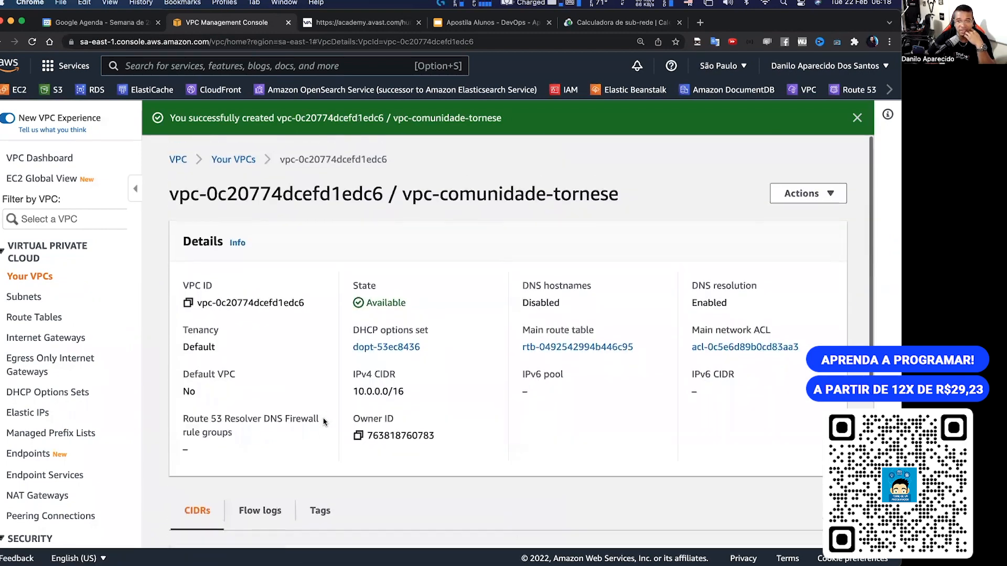
scroll(323, 421, down, 7)
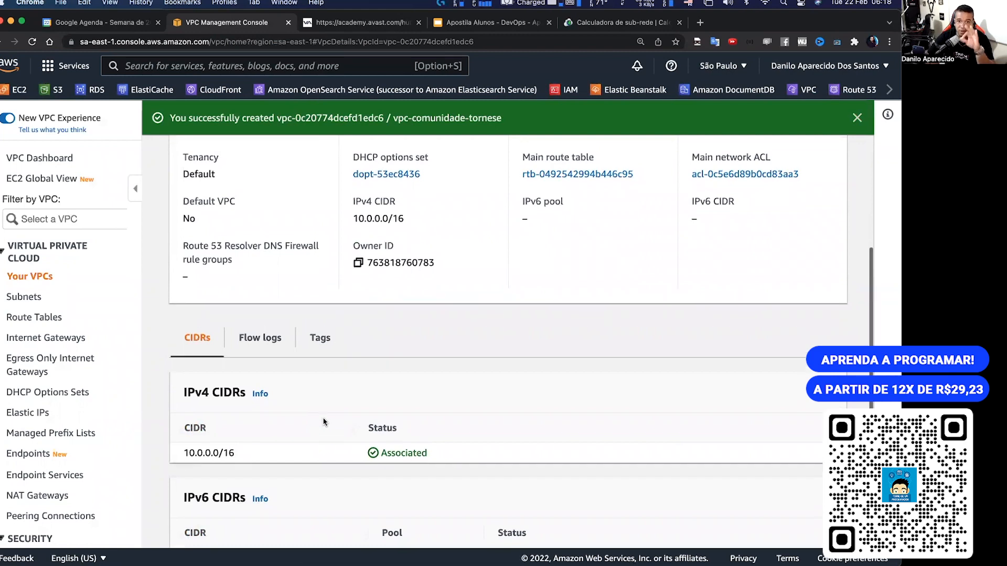
scroll(323, 421, up, 2)
scroll(323, 421, up, 2)
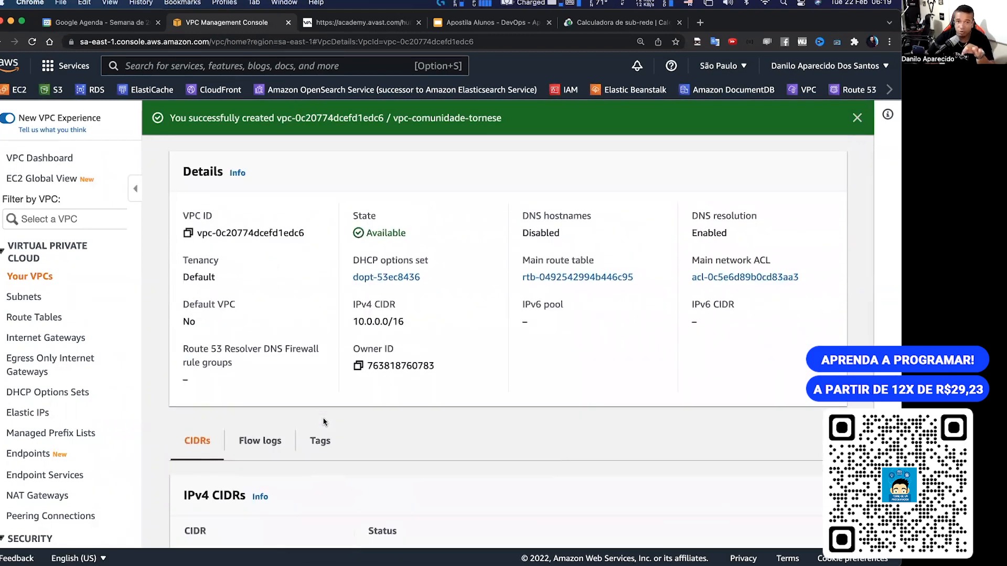
scroll(323, 421, up, 2)
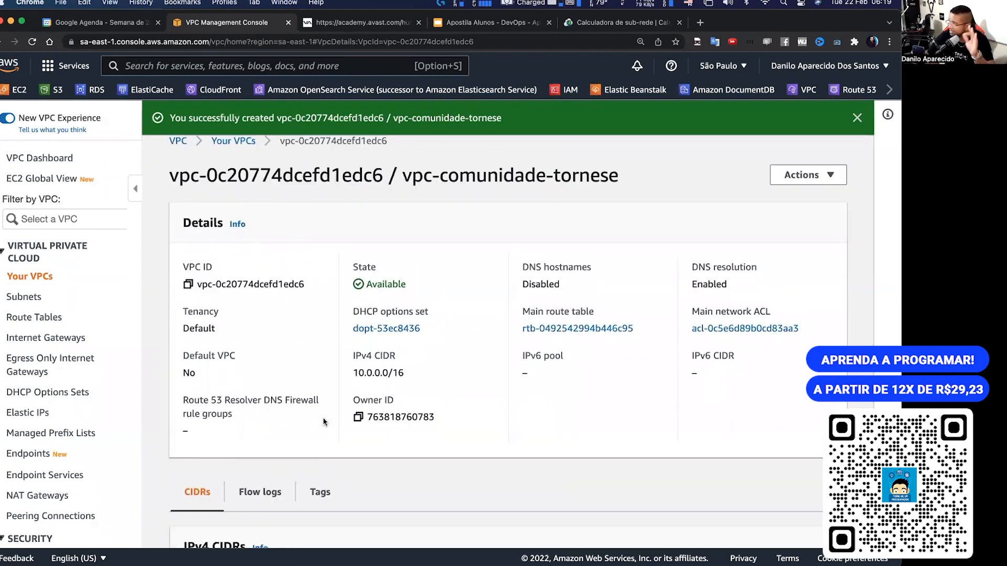
scroll(392, 328, up, 1)
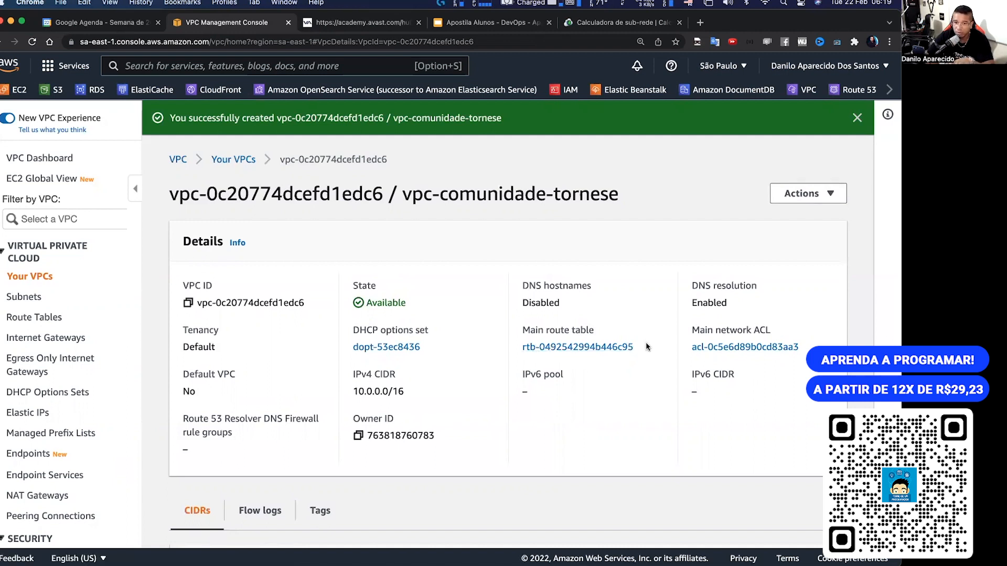
Examine the main route table and main network ACL assigned to the new VPC
triple_click(575, 346)
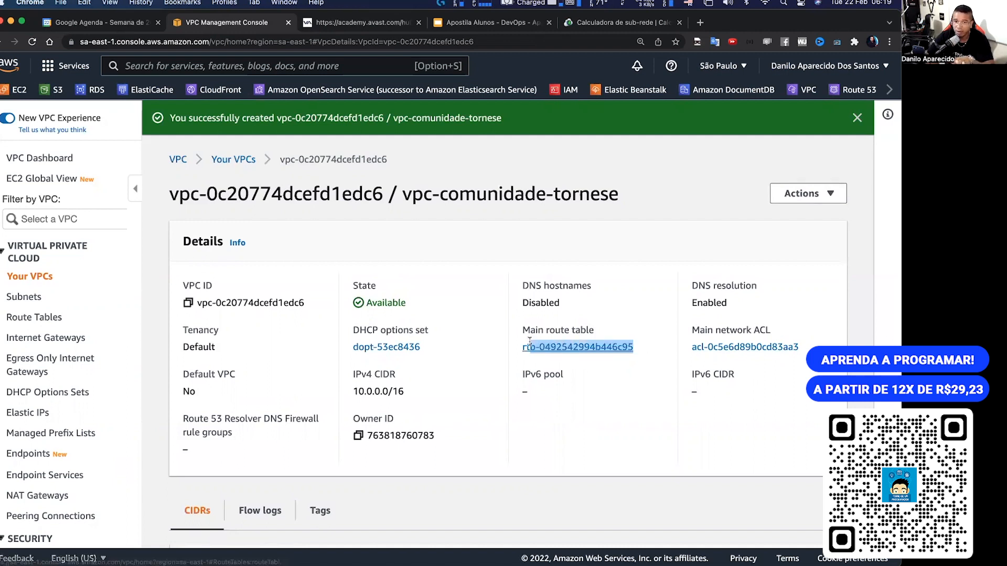
click(630, 426)
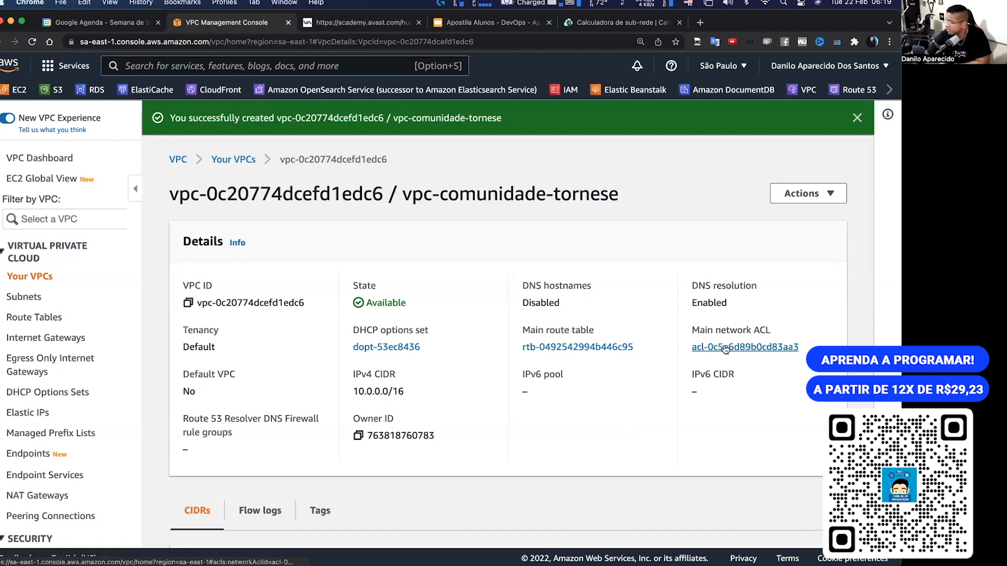
scroll(406, 353, down, 5)
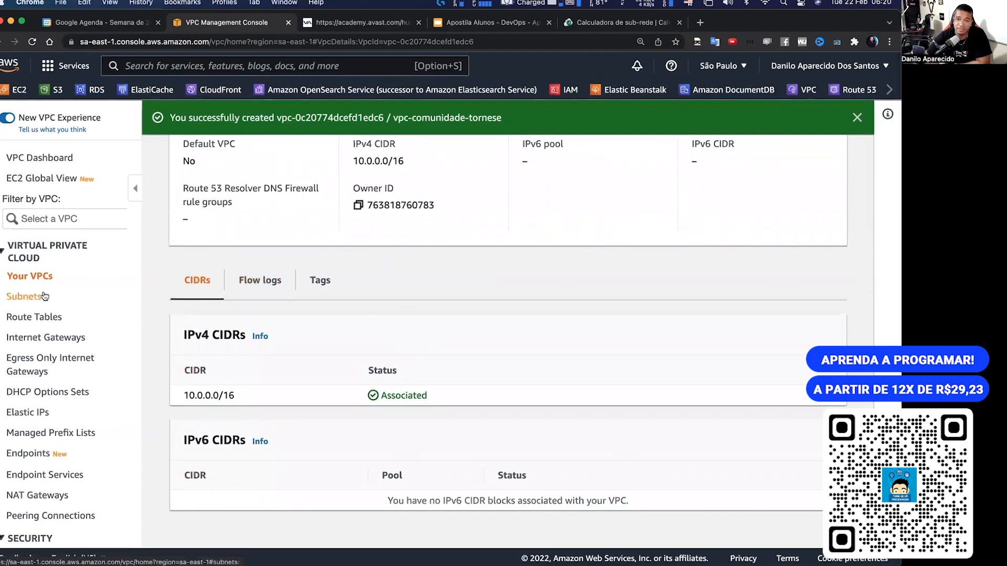
scroll(315, 309, up, 5)
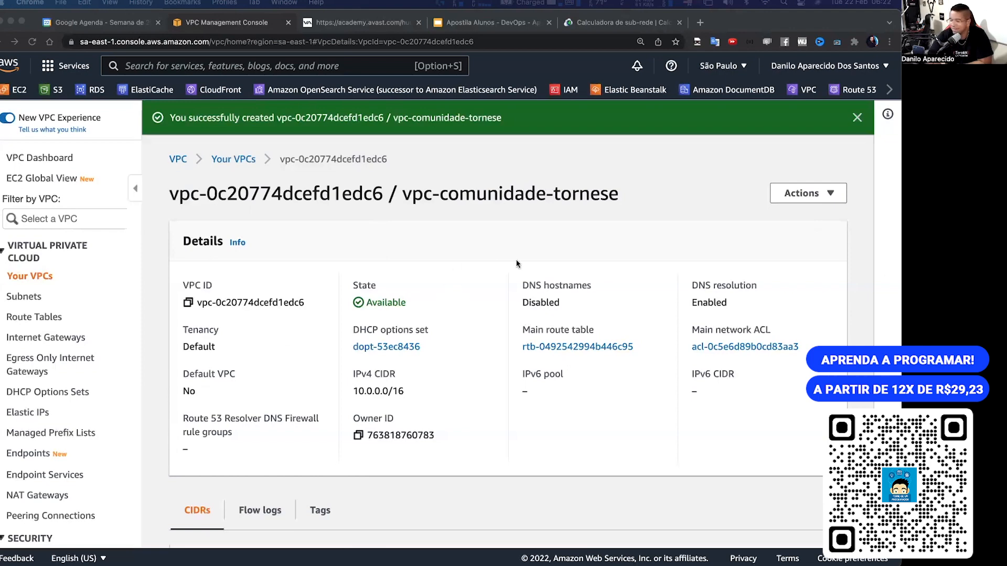
scroll(356, 399, down, 2)
scroll(355, 399, up, 1)
scroll(355, 400, up, 1)
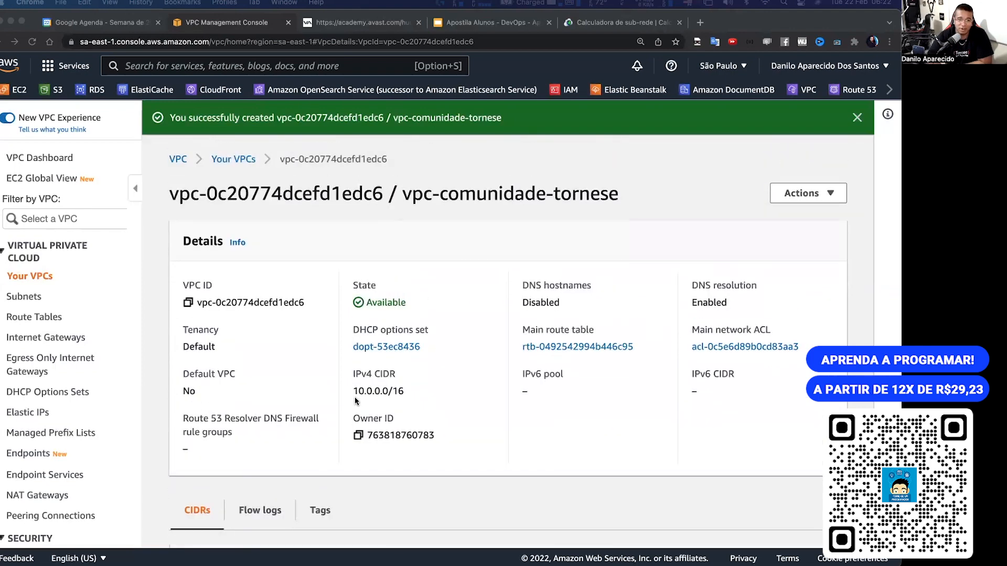
Start creating a subnet and choose vpc-comunidade-tornese as its VPC
click(30, 297)
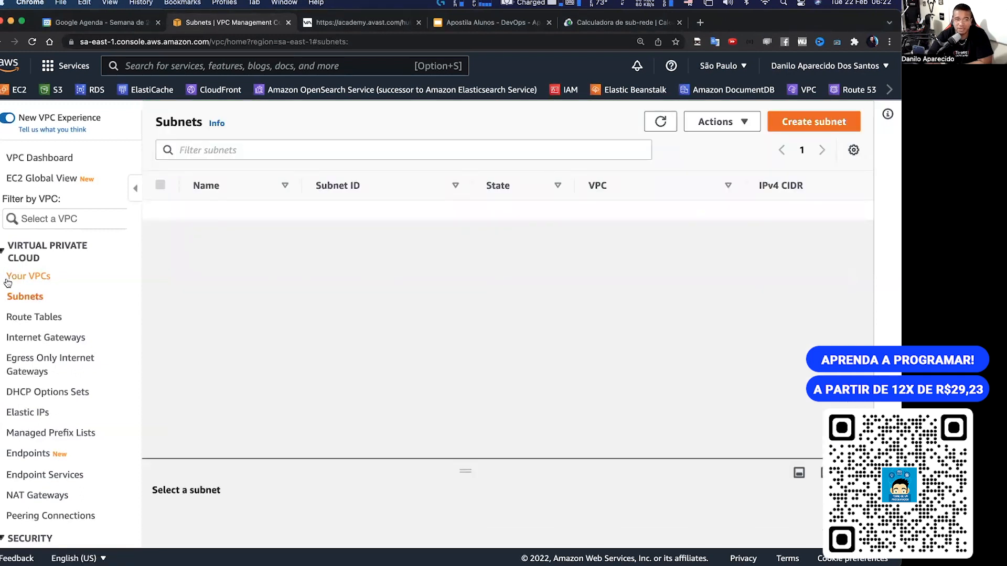
click(18, 278)
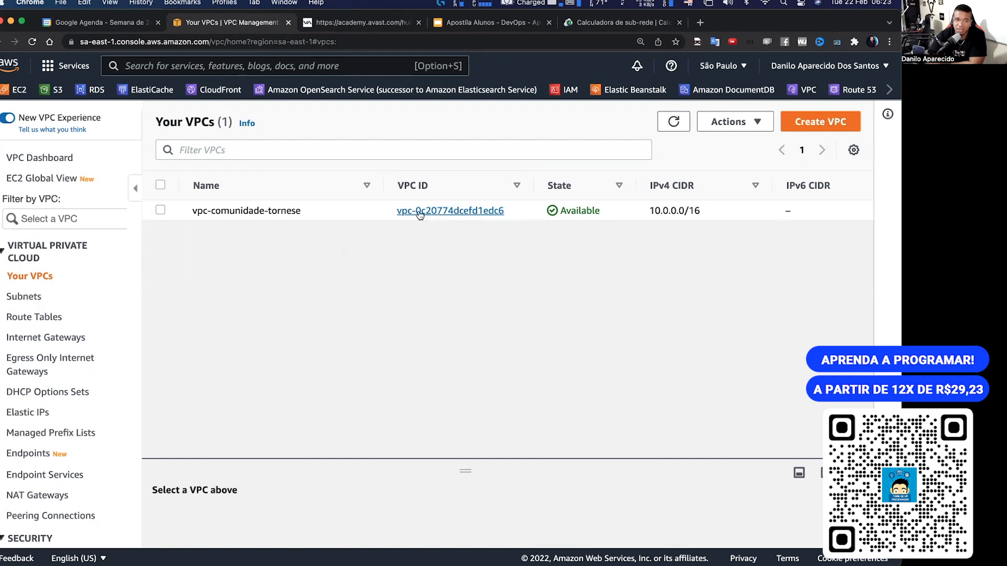
click(28, 298)
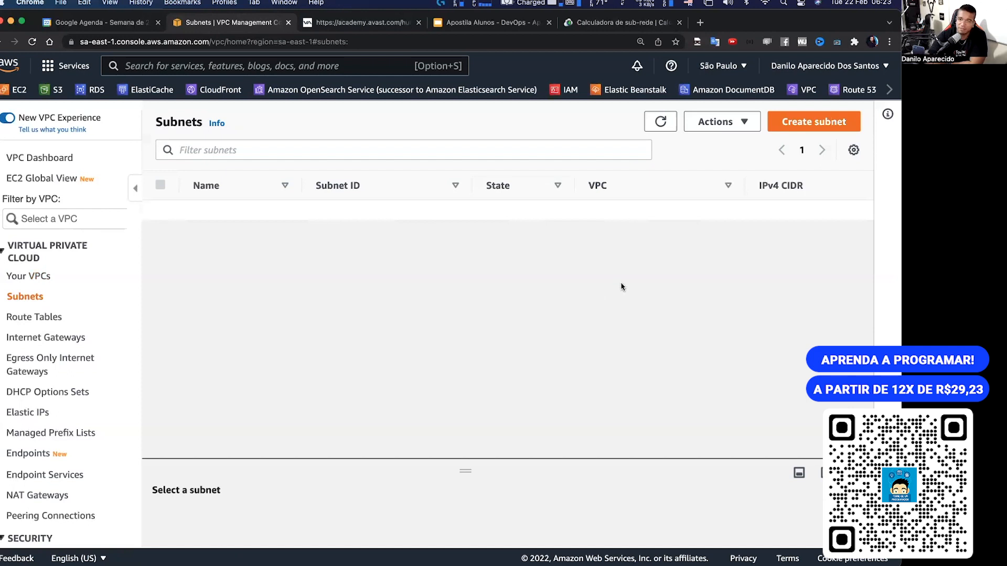
click(800, 123)
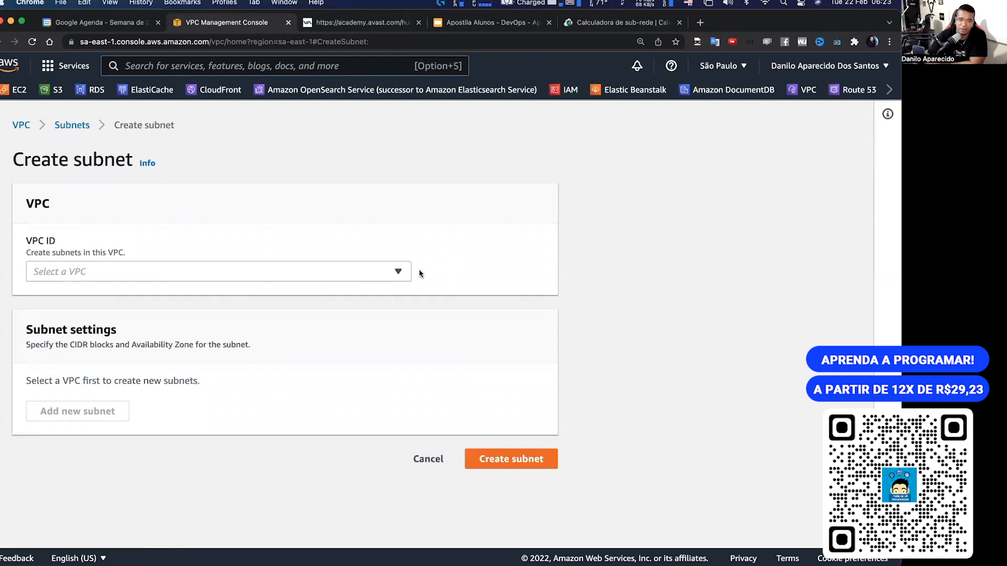
click(398, 272)
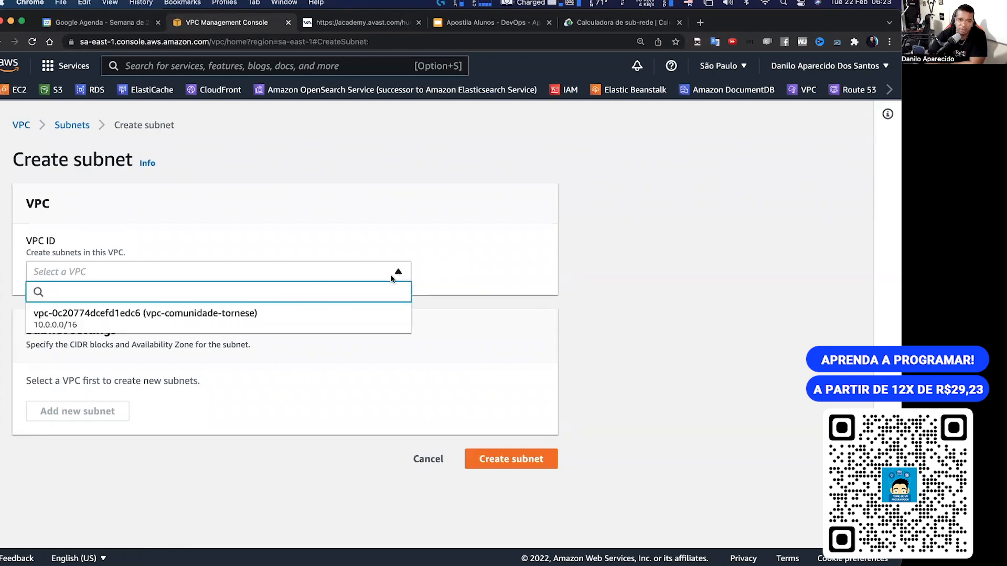
click(232, 318)
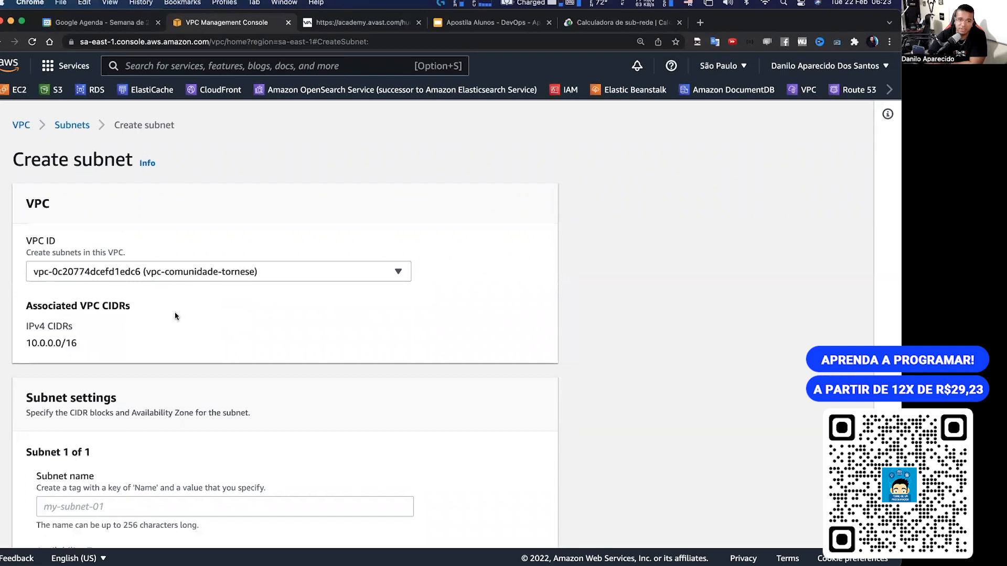
Check the selected VPC and its associated IPv4 CIDR in the subnet creation form
scroll(175, 315, down, 3)
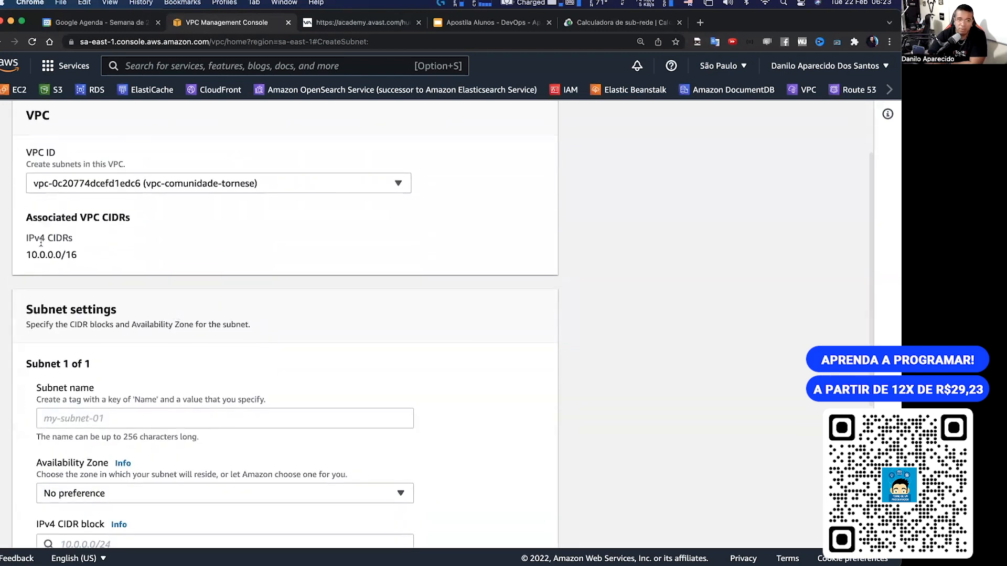
mouse_move(26, 239)
mouse_down()
mouse_move(115, 257)
mouse_move(17, 247)
mouse_move(23, 234)
mouse_up()
click(116, 257)
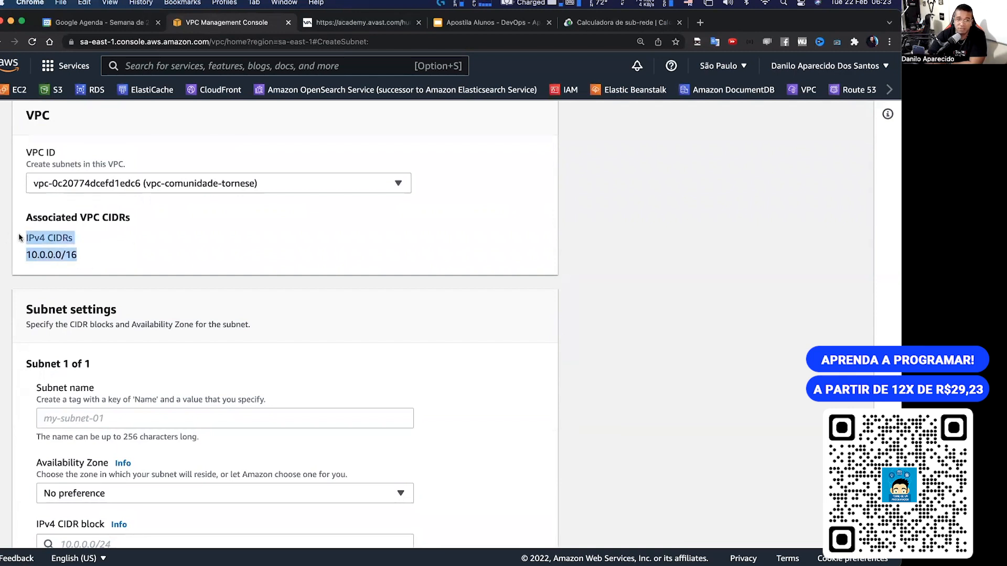
click(257, 265)
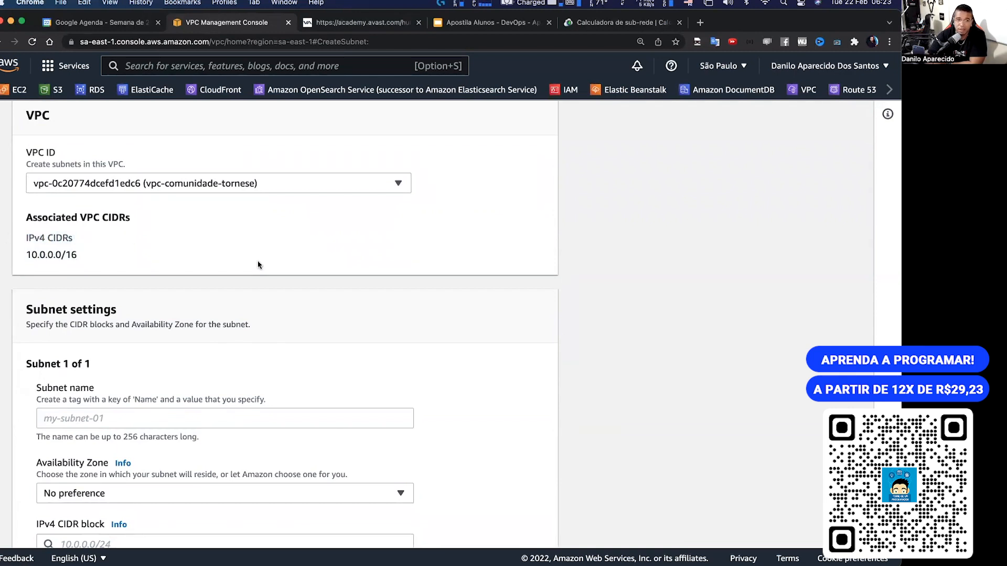
scroll(257, 265, up, 2)
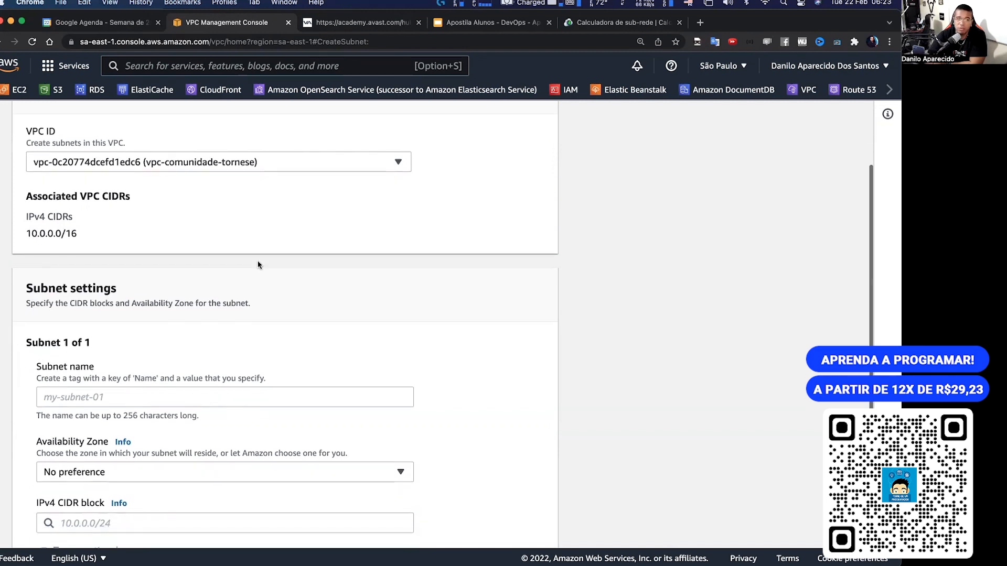
scroll(257, 265, up, 2)
double_click(127, 156)
click(146, 318)
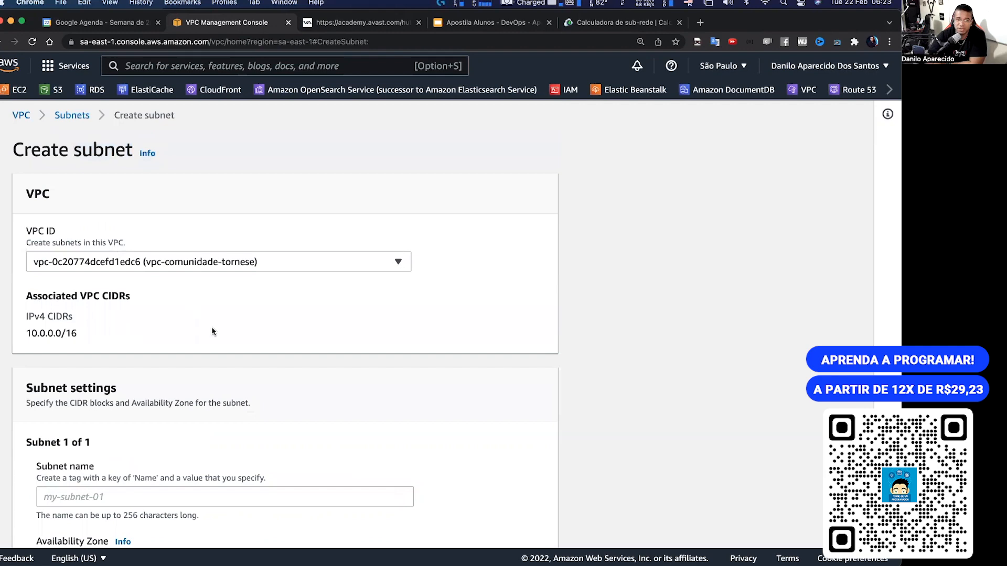
Name the new subnet subnet-a1 in the subnet settings
scroll(212, 326, down, 5)
scroll(212, 326, up, 1)
click(164, 345)
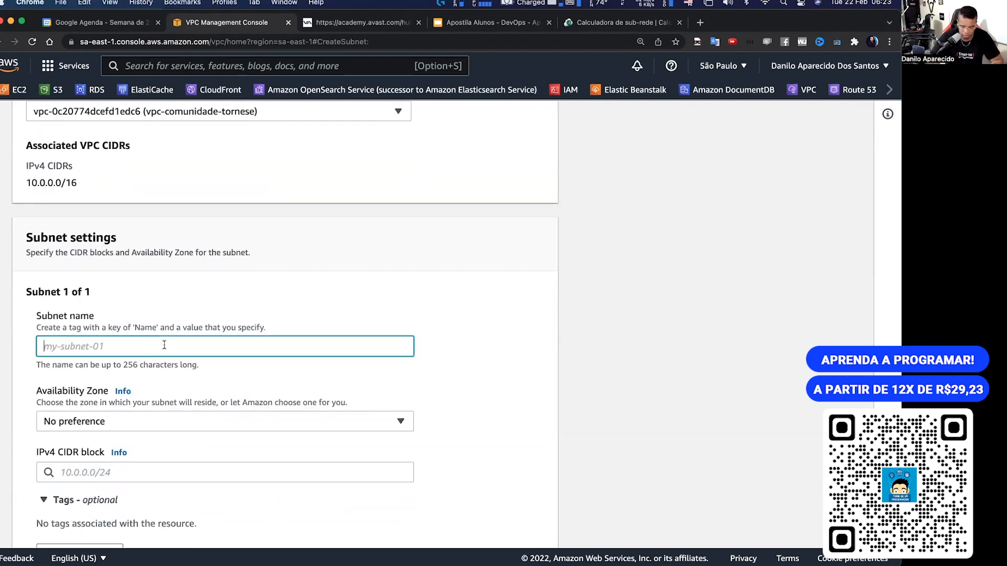
text(subnet)
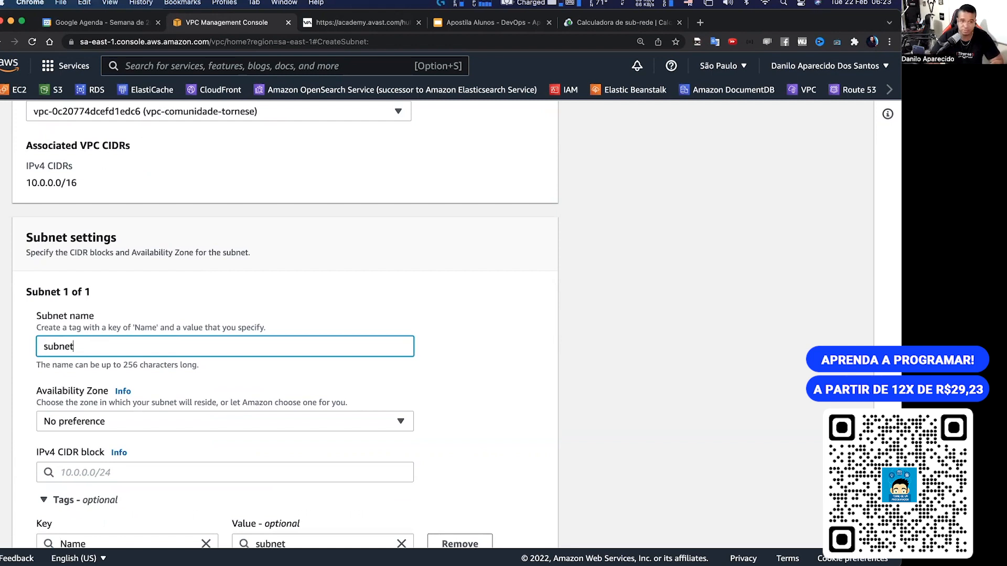
scroll(404, 415, down, 1)
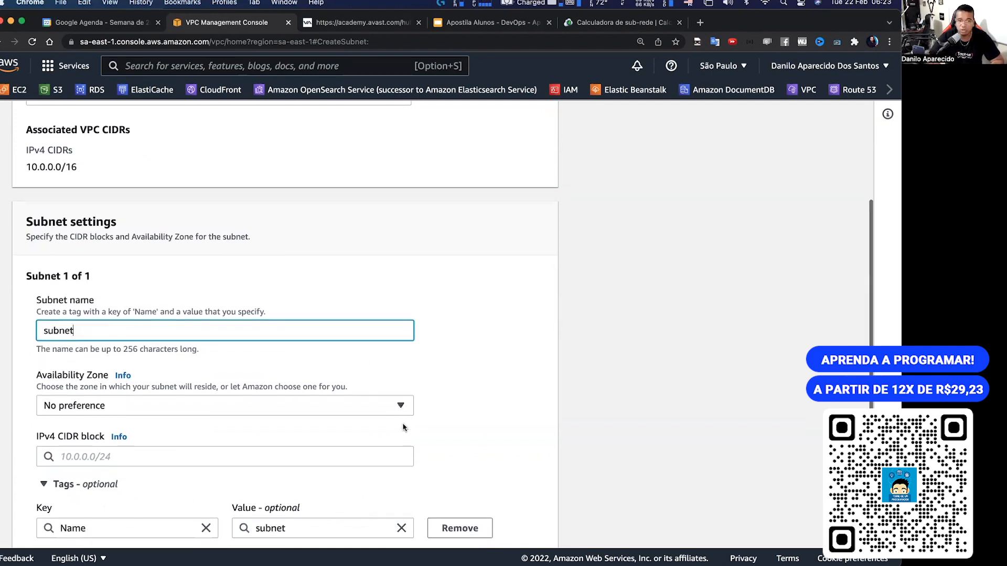
click(404, 414)
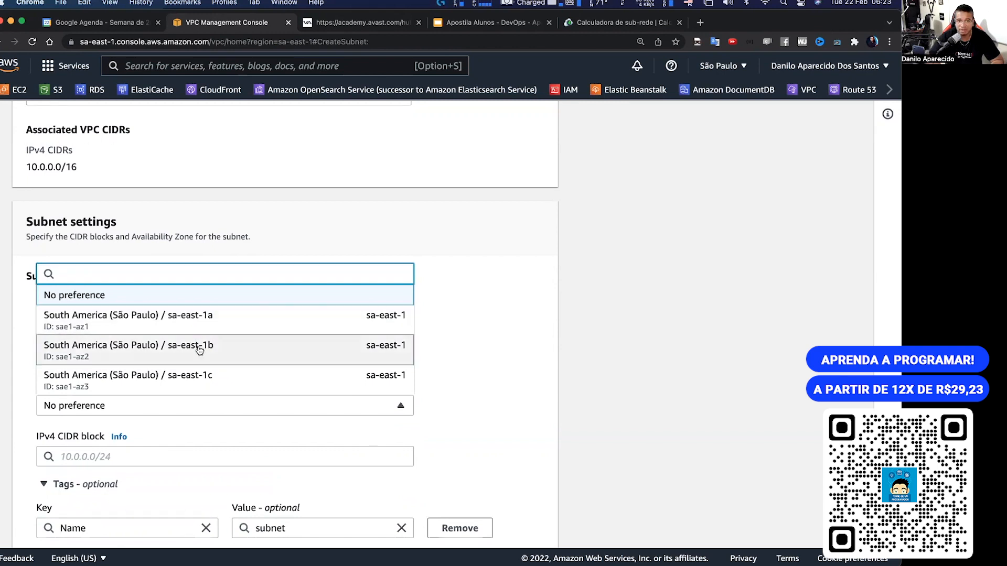
click(534, 337)
click(140, 334)
text(-a)
click(454, 349)
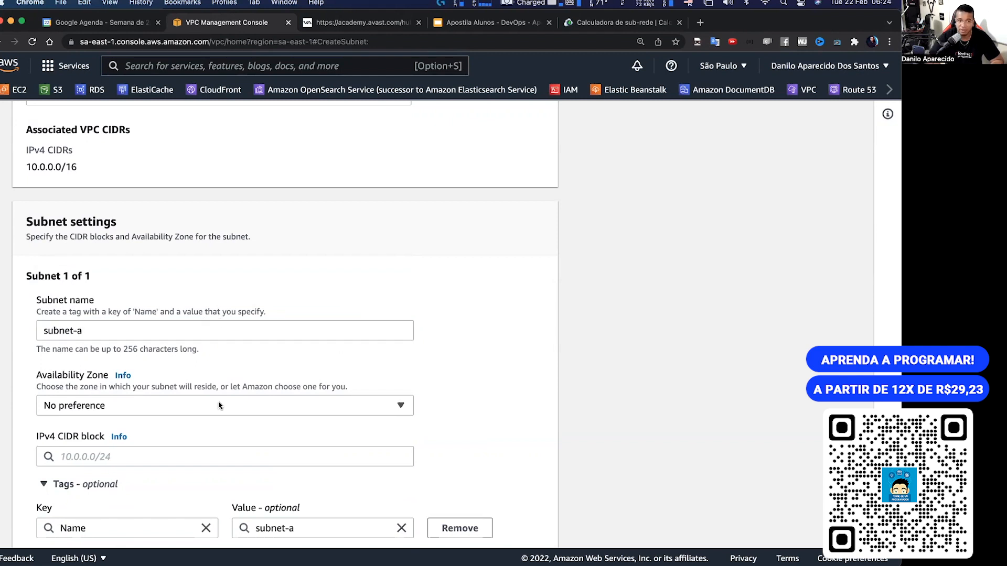
click(143, 325)
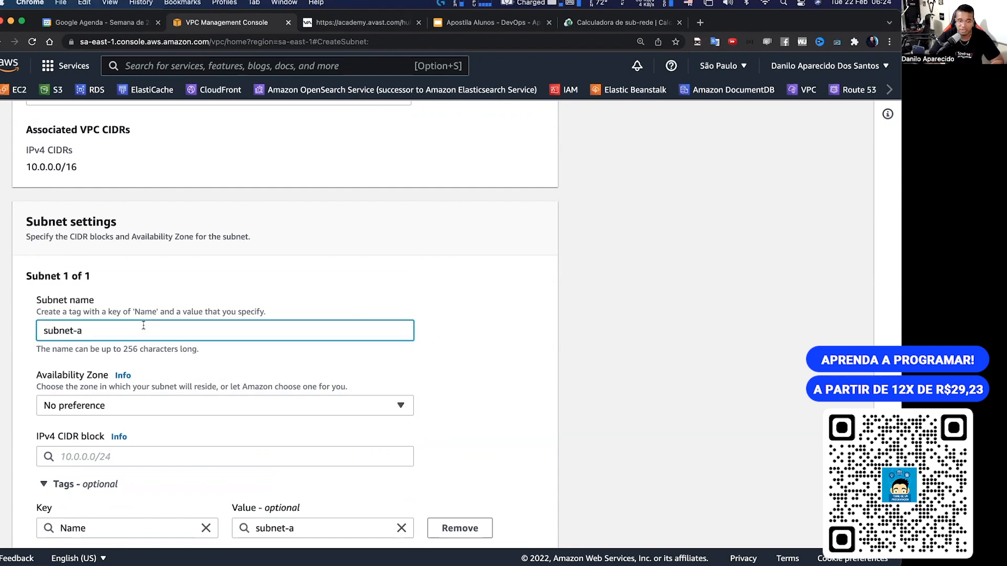
text(1)
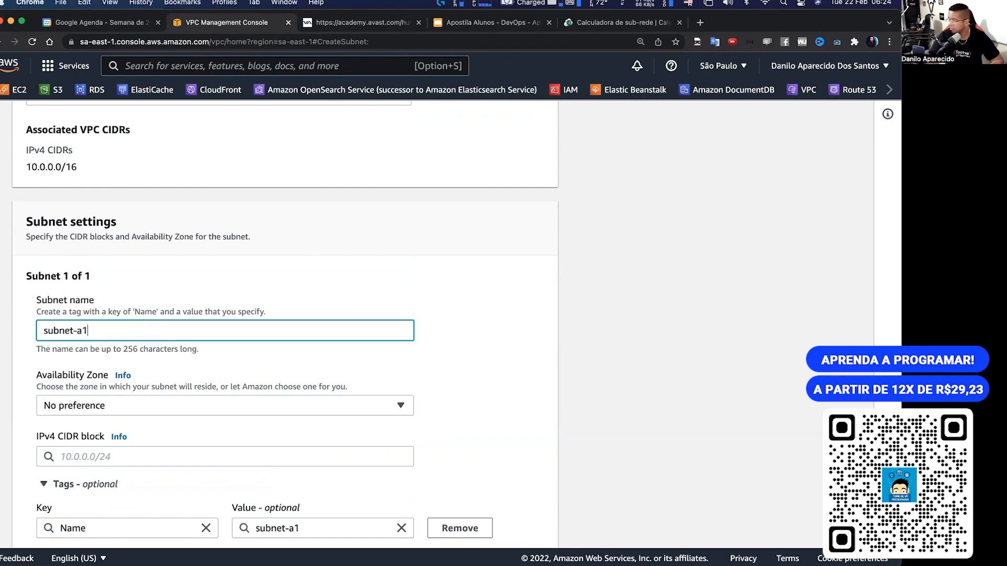
Set the subnet's availability zone to South America (São Paulo) / sa-east-1a
drag(47, 330, 112, 332)
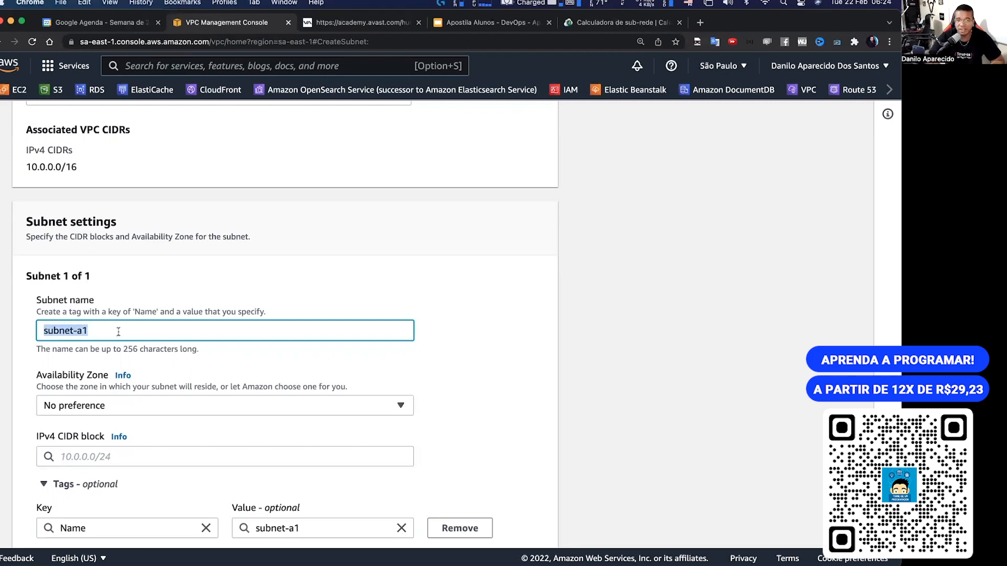
click(116, 331)
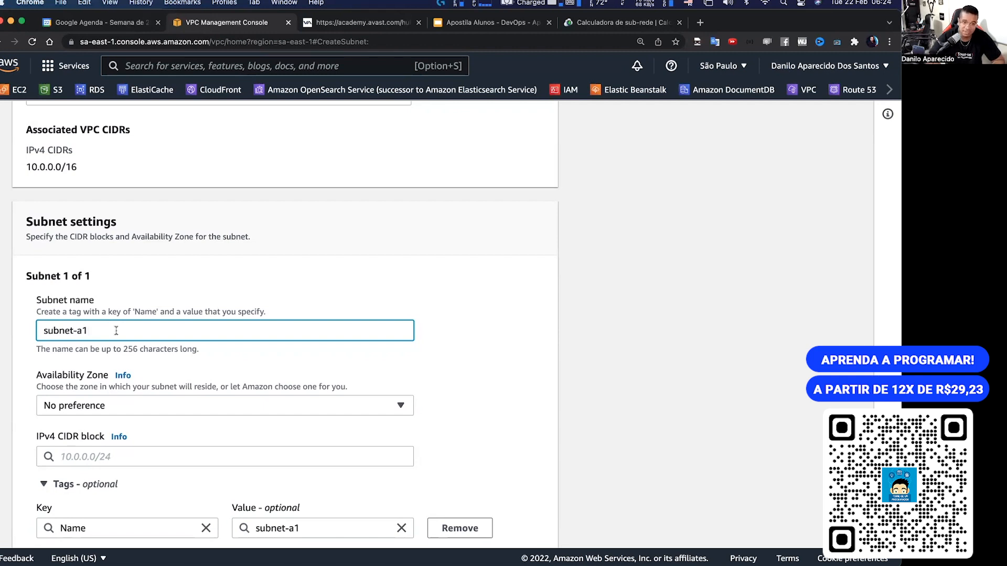
click(184, 408)
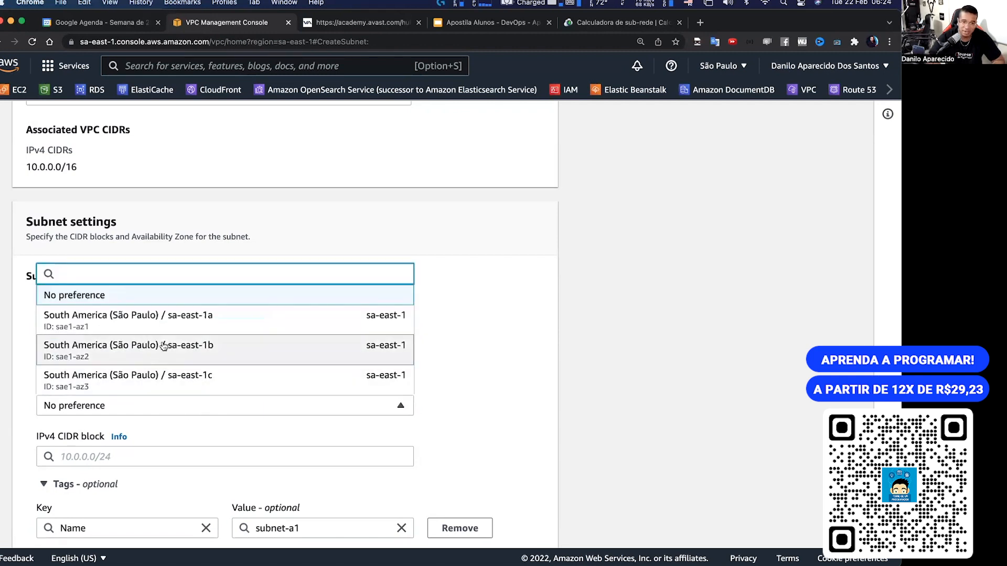
click(158, 323)
Review the parts of the subnet name against the selected availability zone and the other zones offered
click(117, 329)
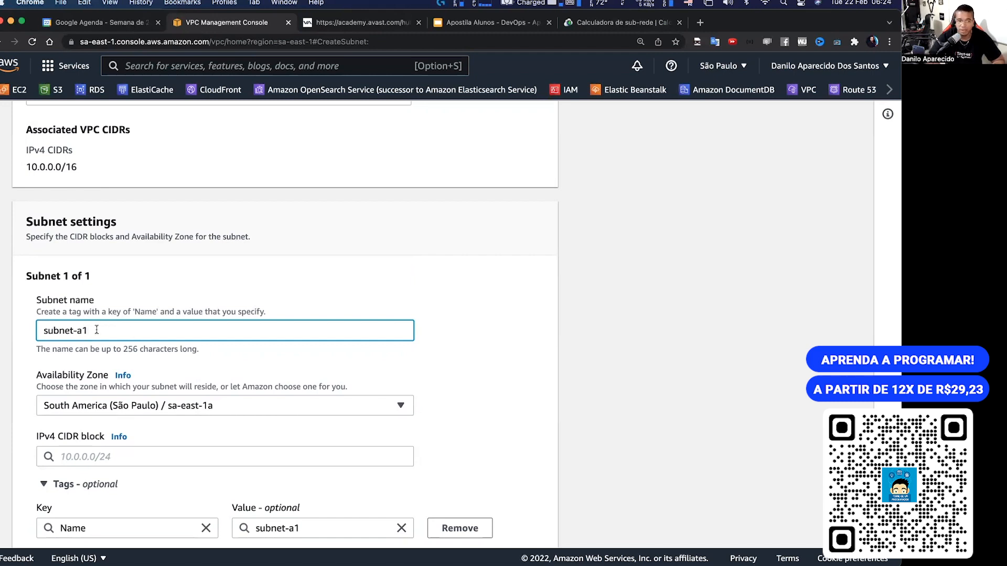
drag(77, 330, 82, 330)
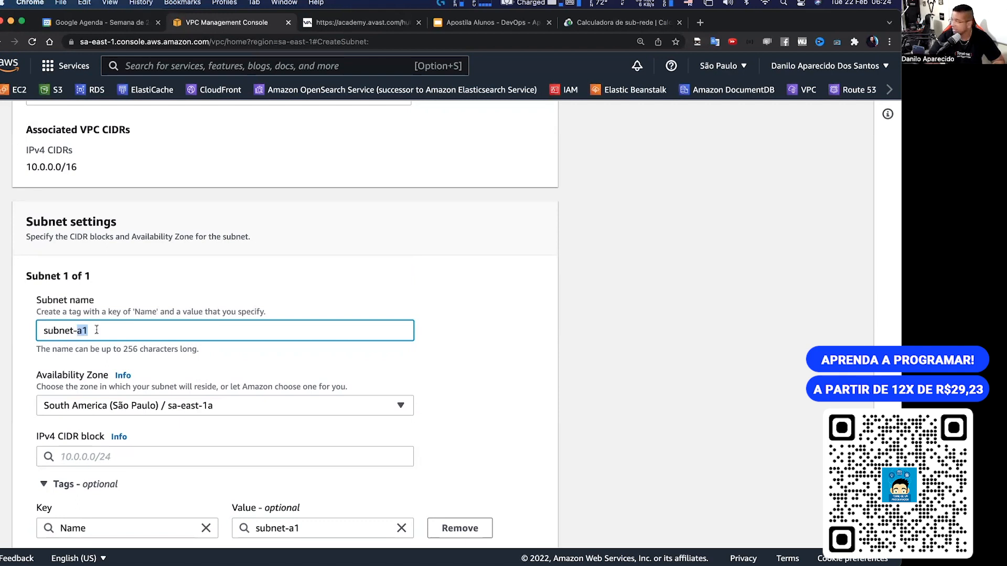
click(15, 340)
double_click(60, 332)
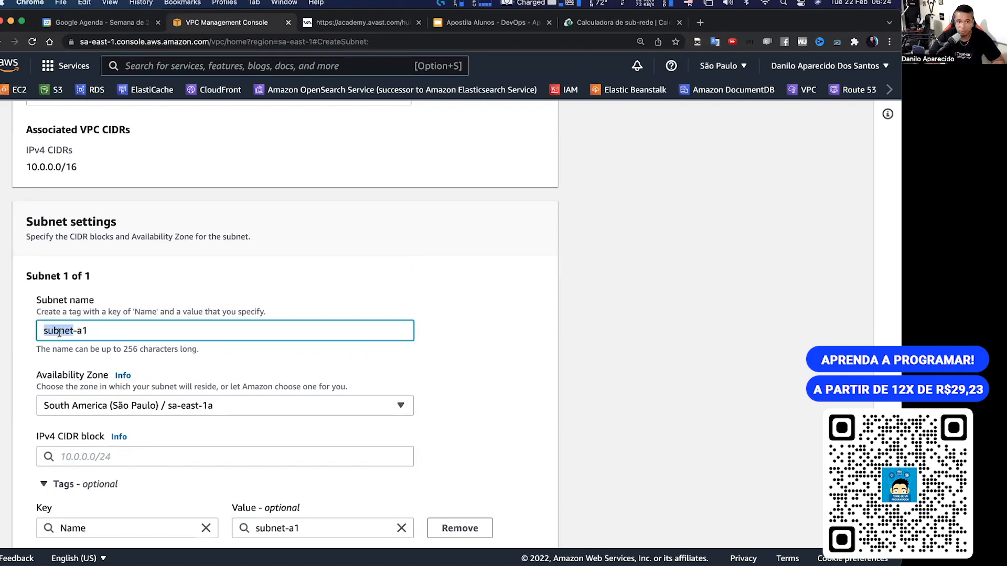
drag(82, 331, 77, 331)
click(94, 330)
key(BackSpace)
text(1)
drag(84, 330, 90, 331)
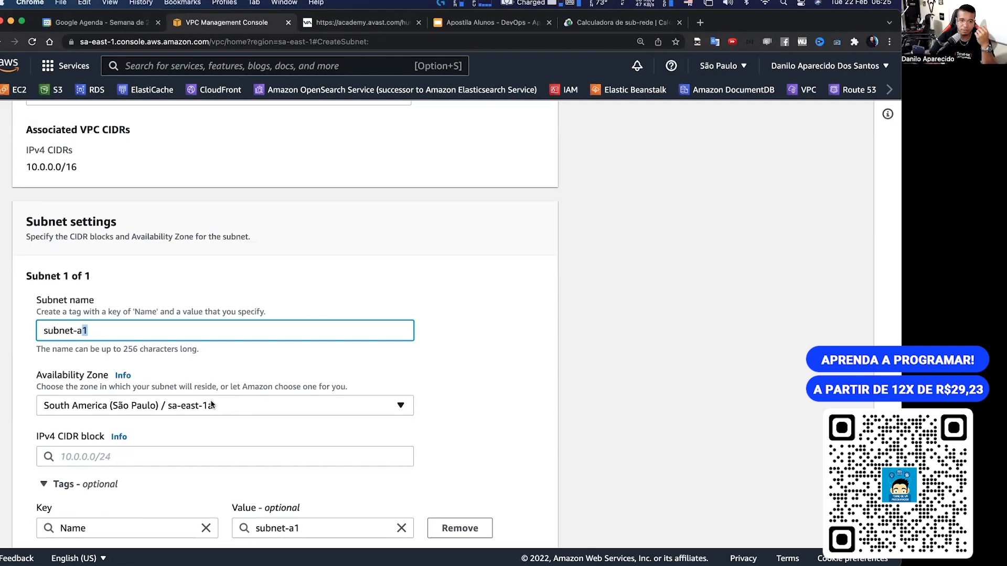
click(177, 405)
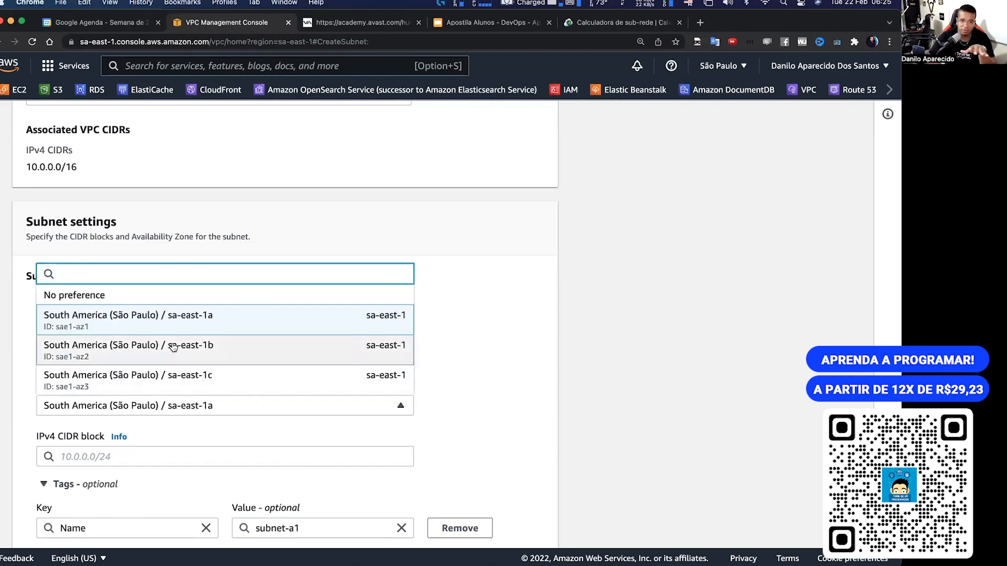
click(550, 334)
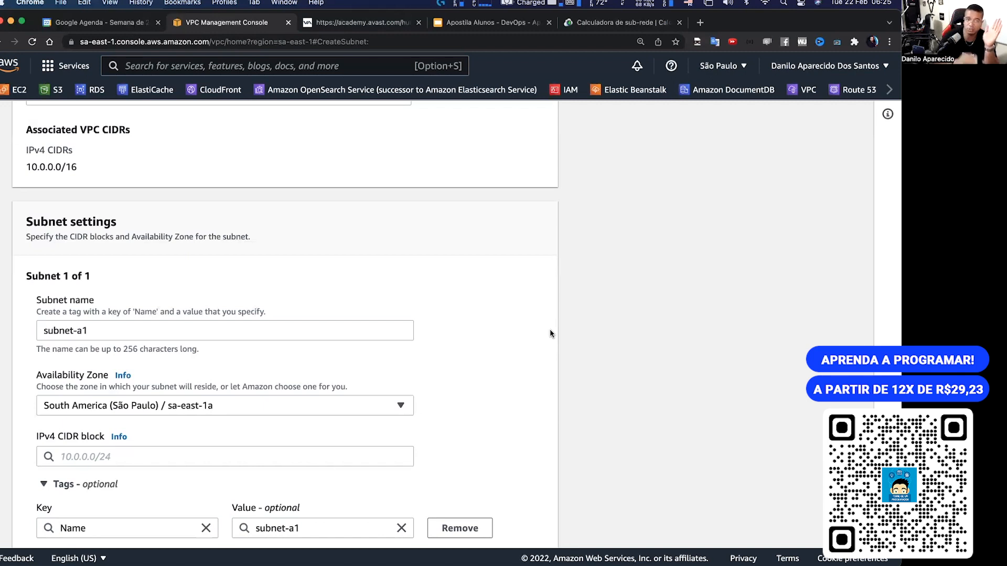
click(77, 331)
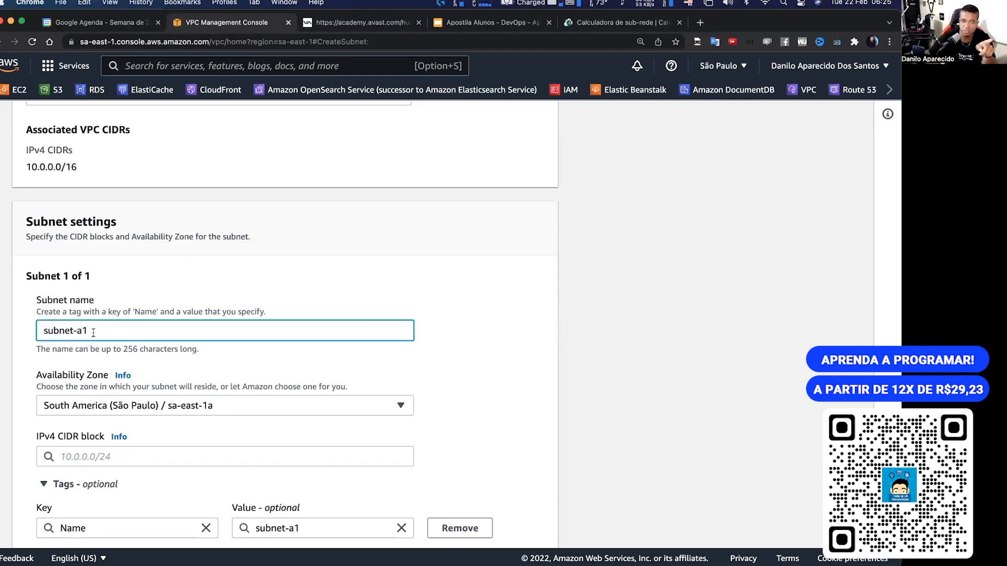
drag(88, 332, 82, 331)
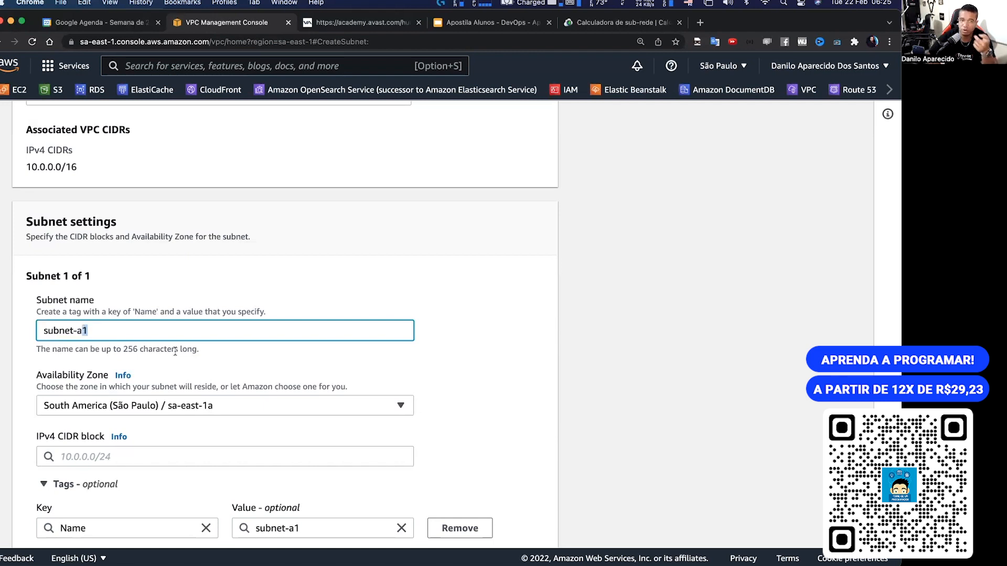
scroll(194, 354, down, 1)
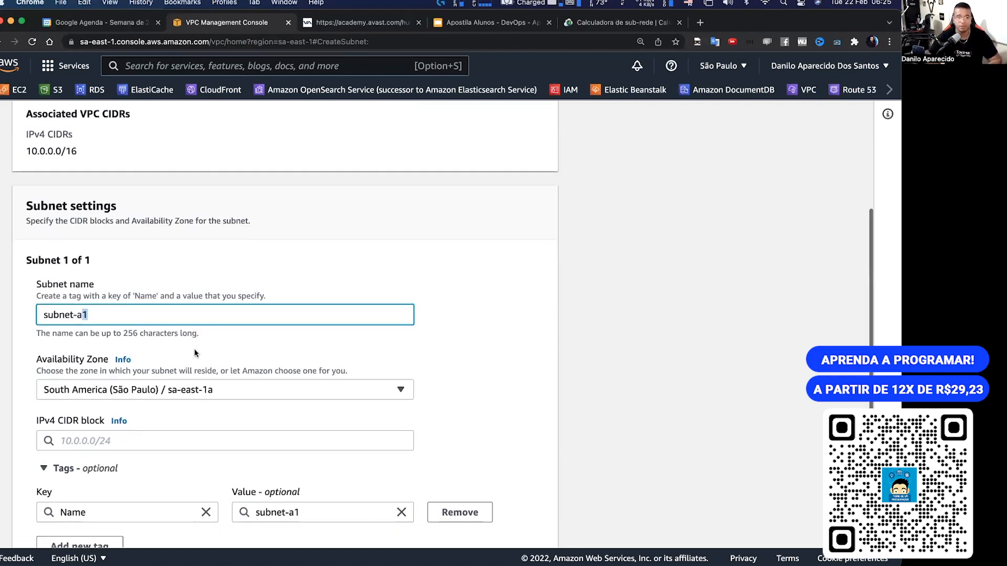
click(67, 318)
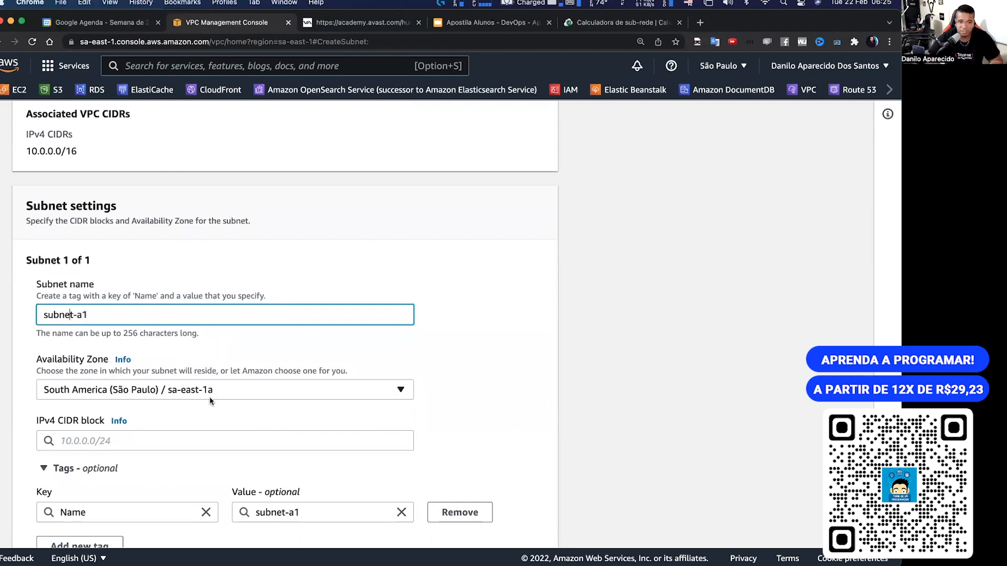
Copy the second subnet's address from the subnet calculator page and set the IPv4 CIDR block to 10.0.64.0/24
click(137, 442)
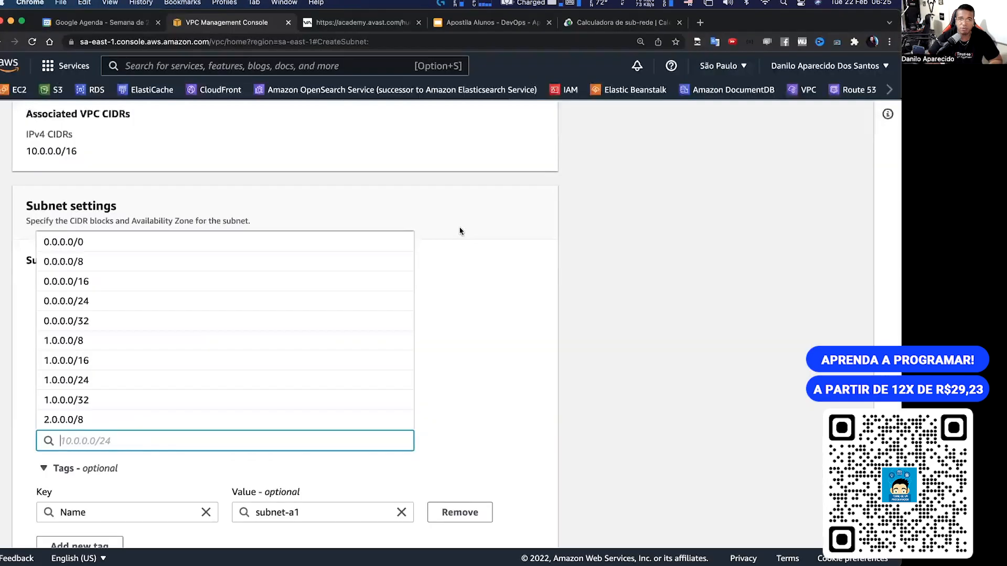
click(610, 26)
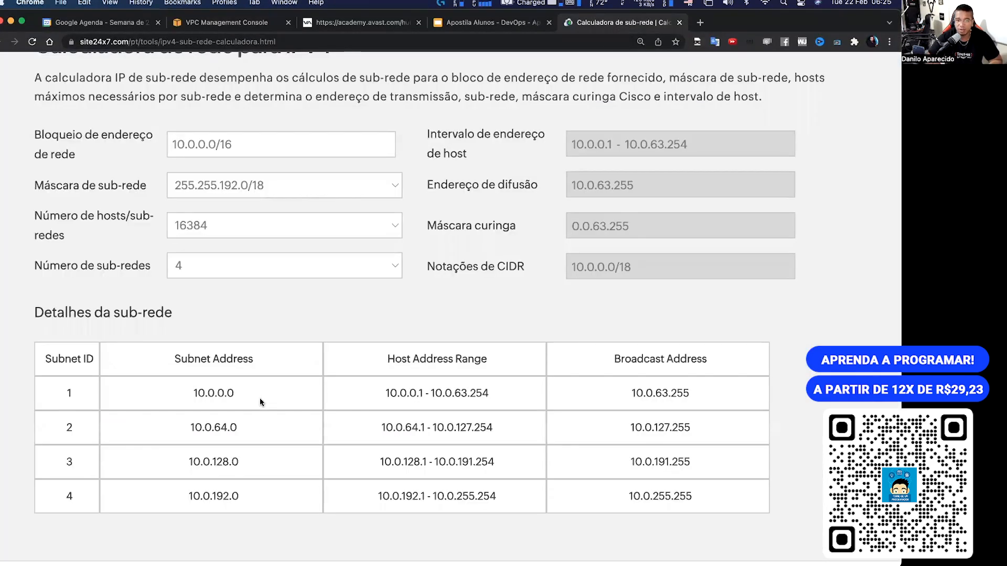
drag(238, 427, 191, 429)
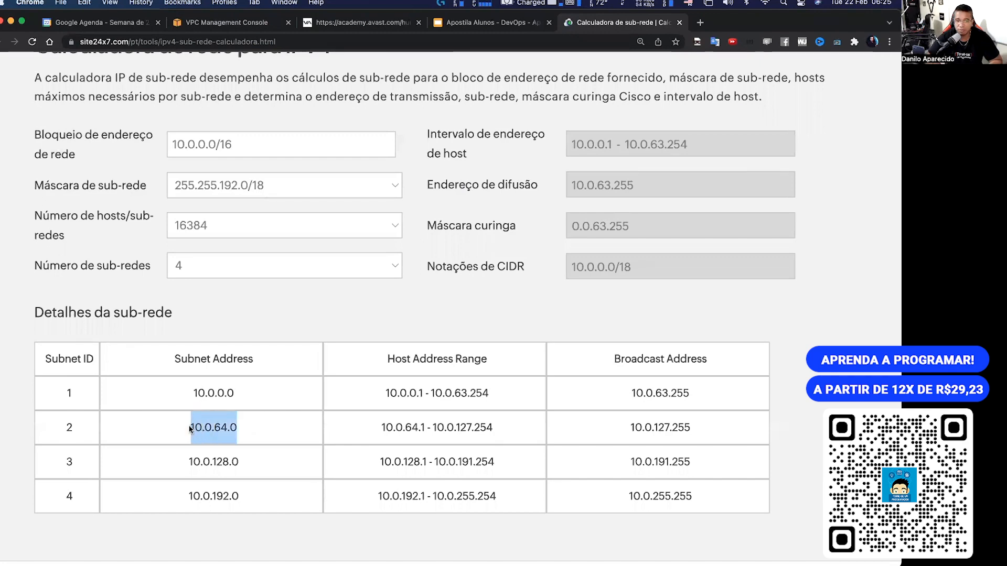
click(466, 23)
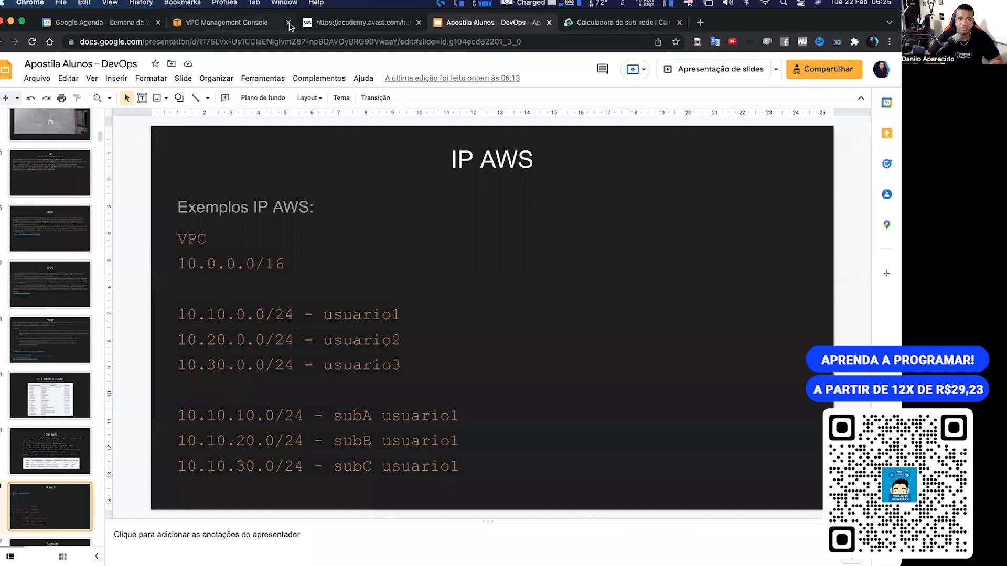
click(329, 23)
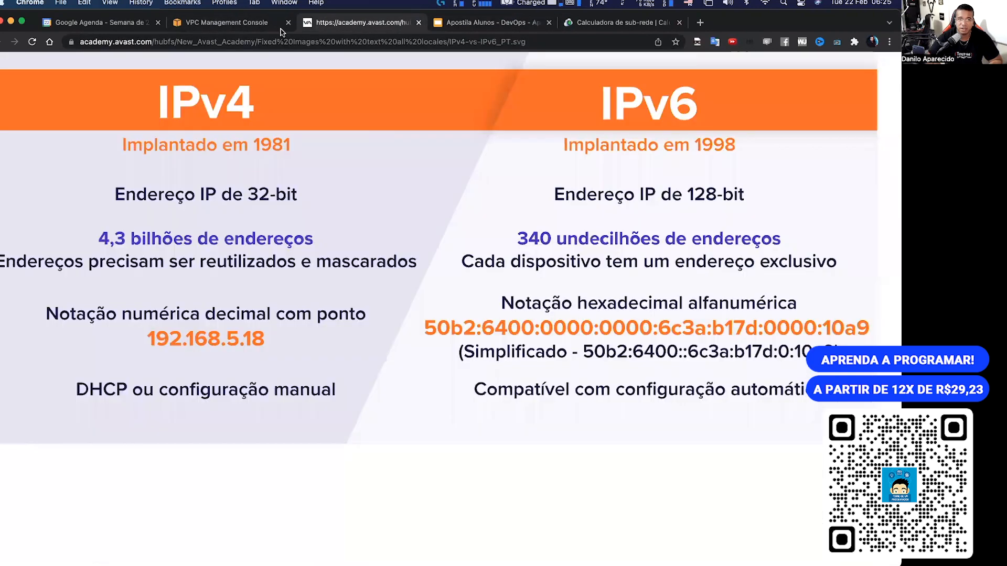
click(231, 23)
text(10.0.64.0)
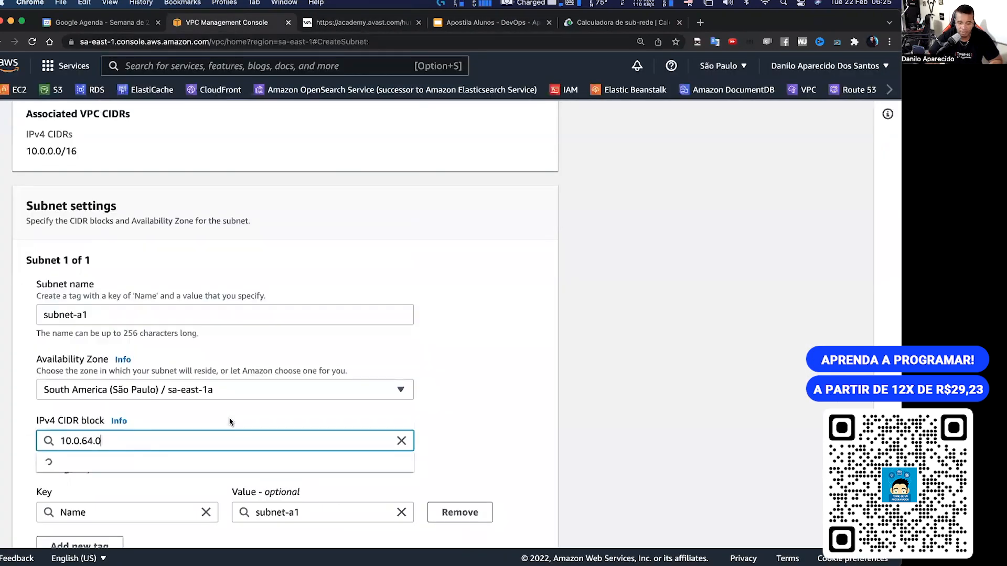
text(/24)
click(152, 460)
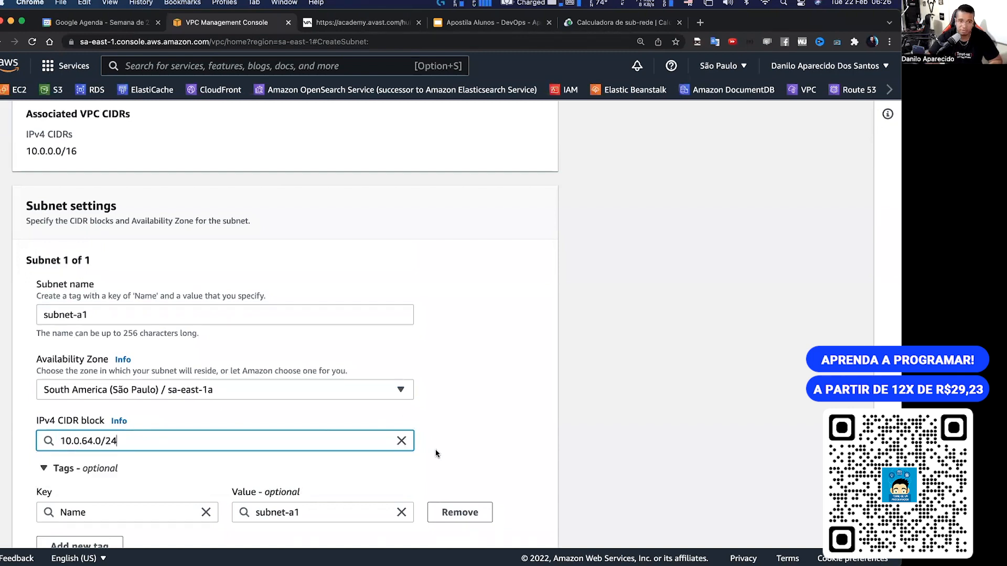
Check the subnet addresses and host ranges in the subnet calculator, and close the IPv4 versus IPv6 comparison page
scroll(490, 442, down, 2)
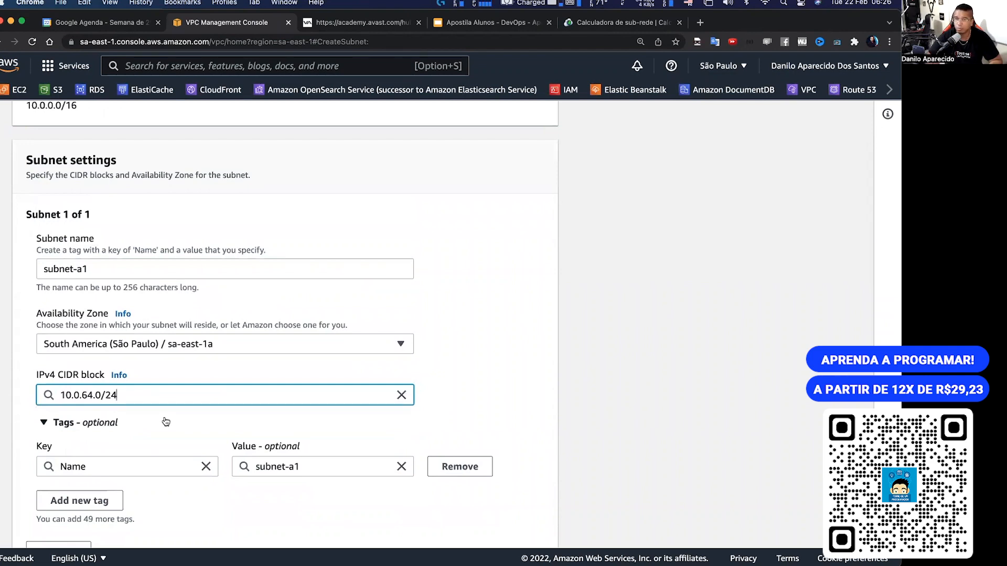
click(639, 22)
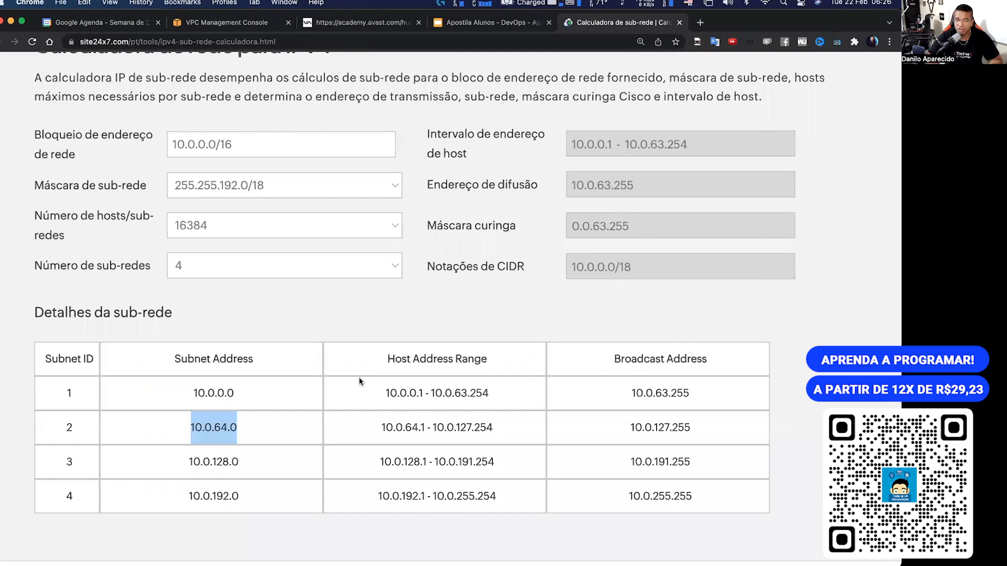
click(288, 416)
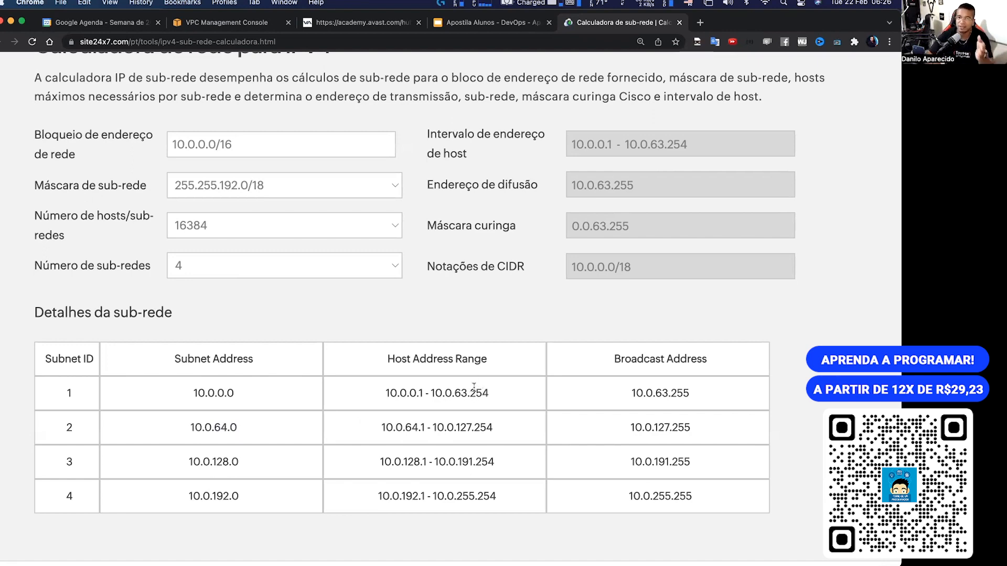
click(368, 27)
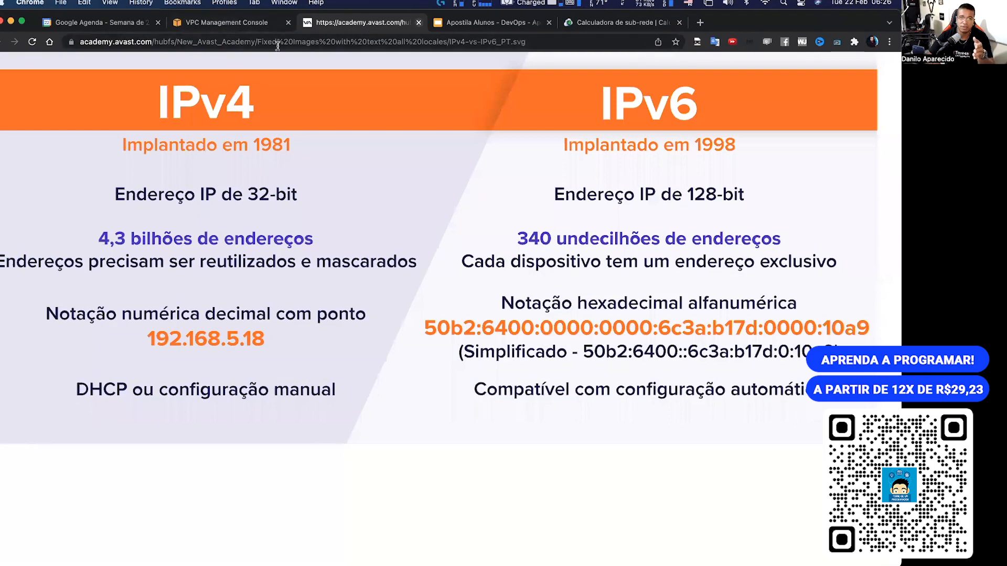
click(418, 23)
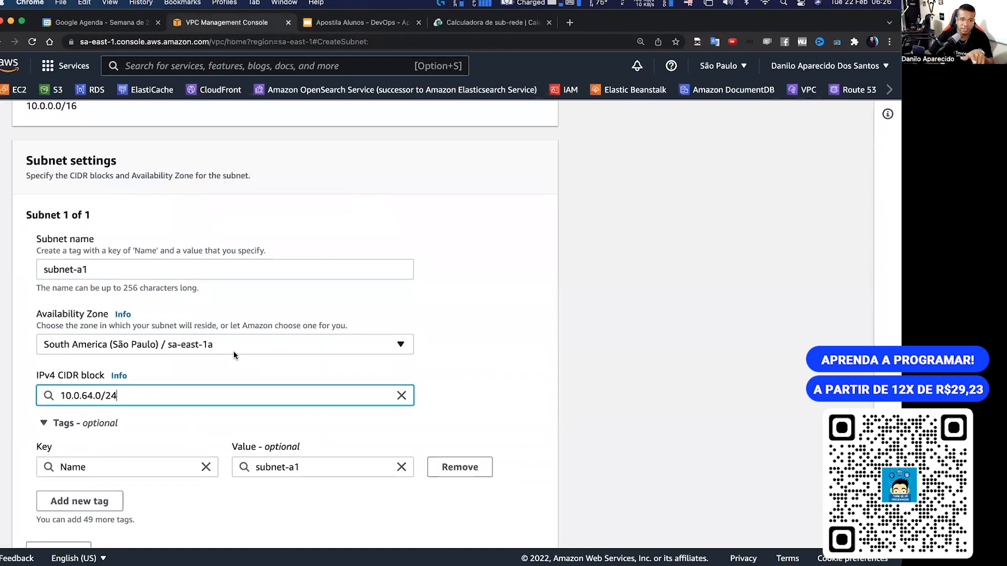
Compare the VPC's associated IPv4 CIDR with the CIDR block entered for the subnet
scroll(162, 234, up, 1)
drag(26, 152, 145, 160)
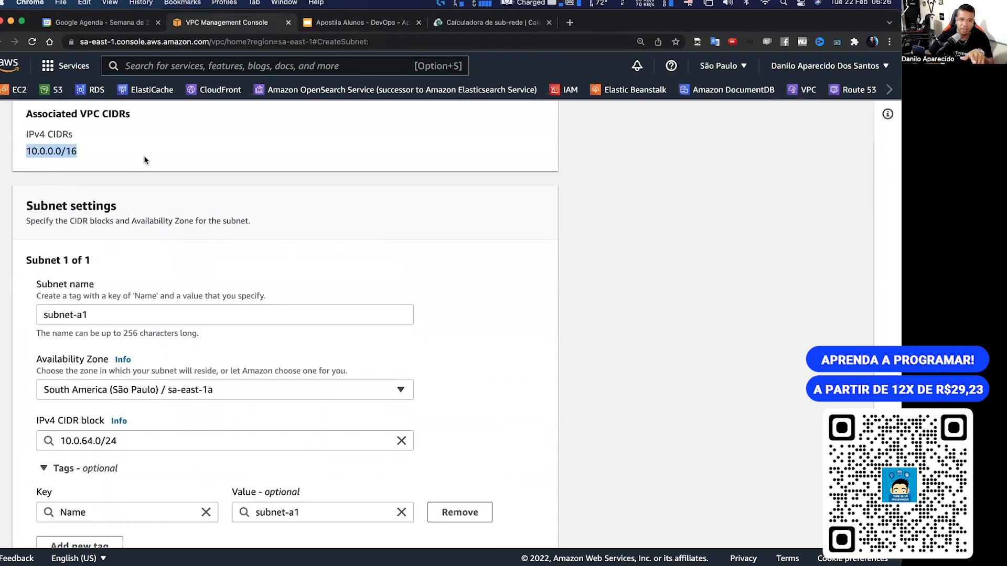
scroll(145, 159, down, 1)
drag(59, 413, 186, 413)
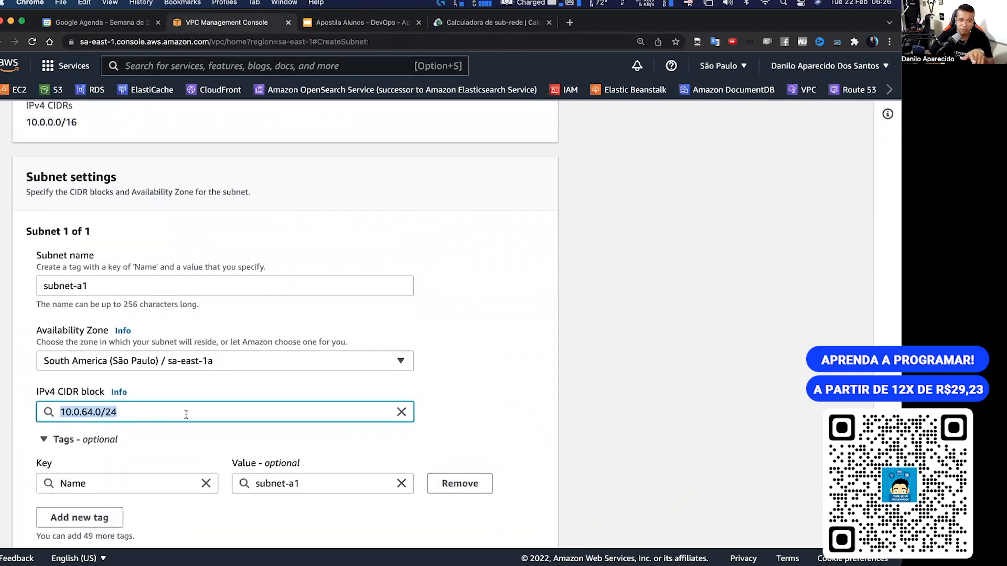
click(145, 414)
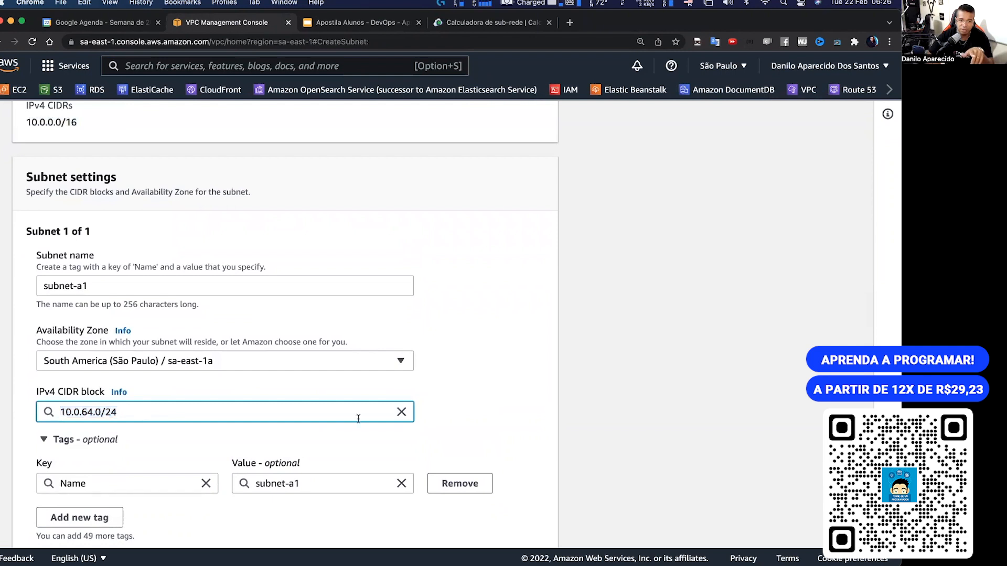
scroll(358, 418, down, 2)
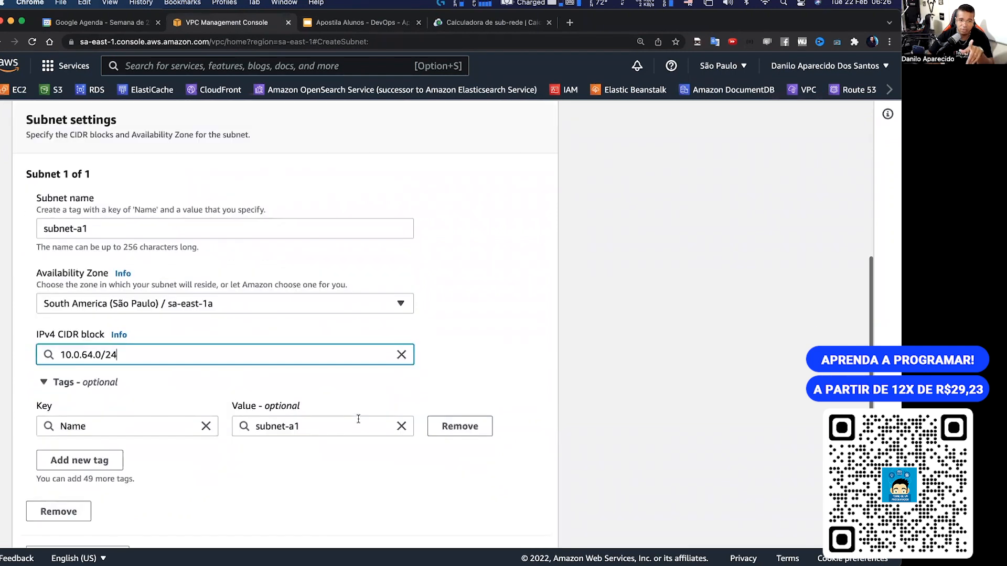
Check the value of the subnet's Name tag and create the subnet
click(305, 426)
drag(305, 426, 250, 425)
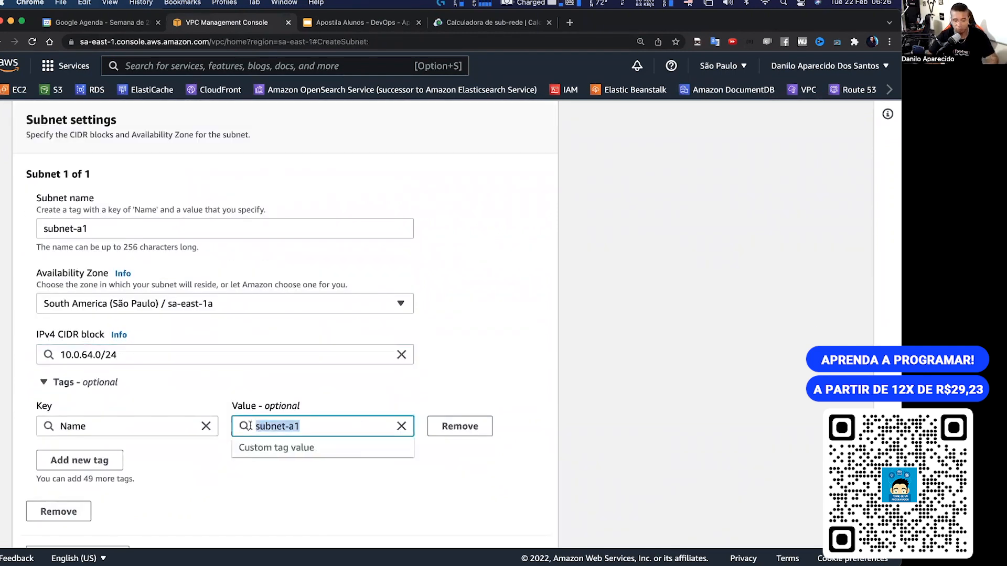
scroll(349, 442, down, 3)
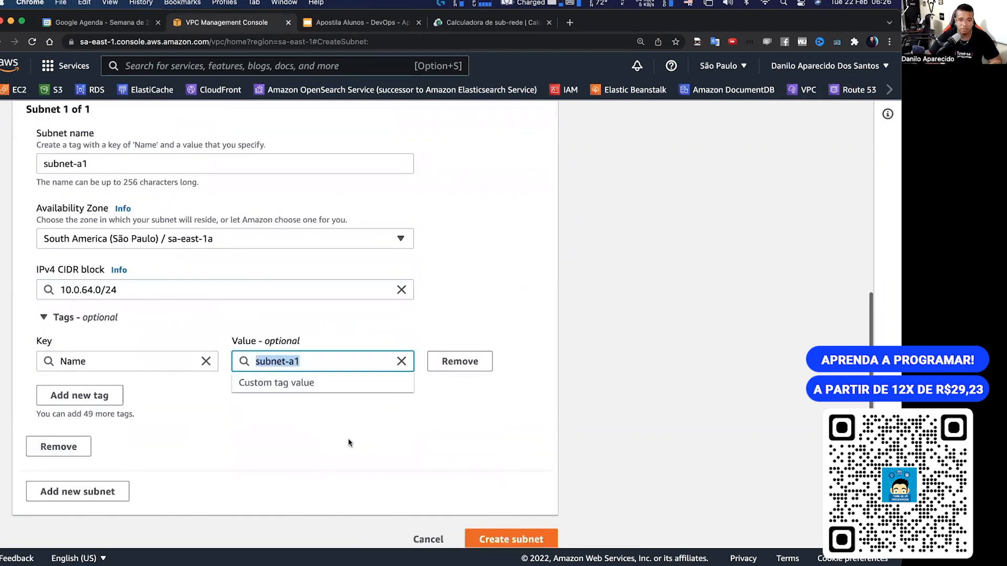
click(500, 526)
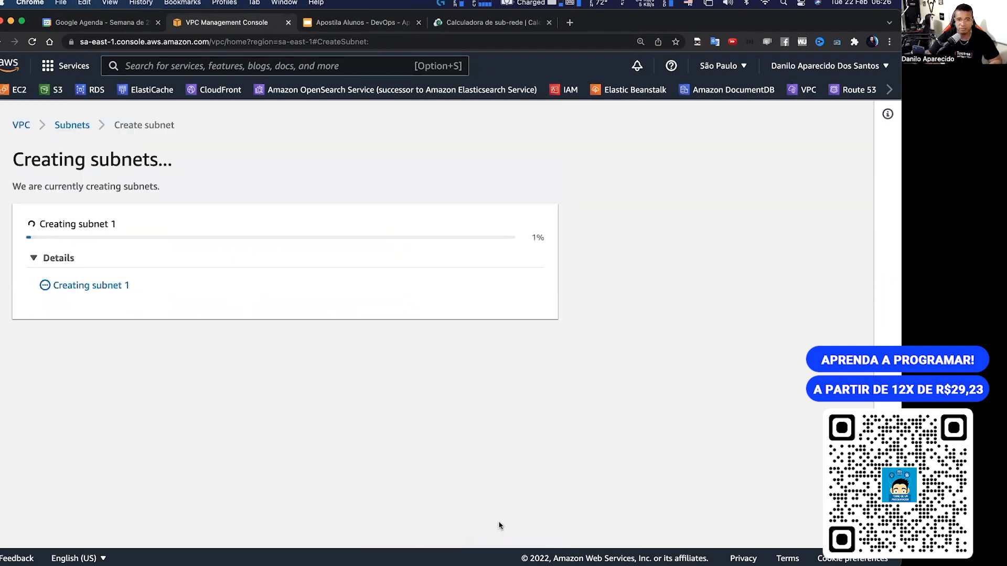